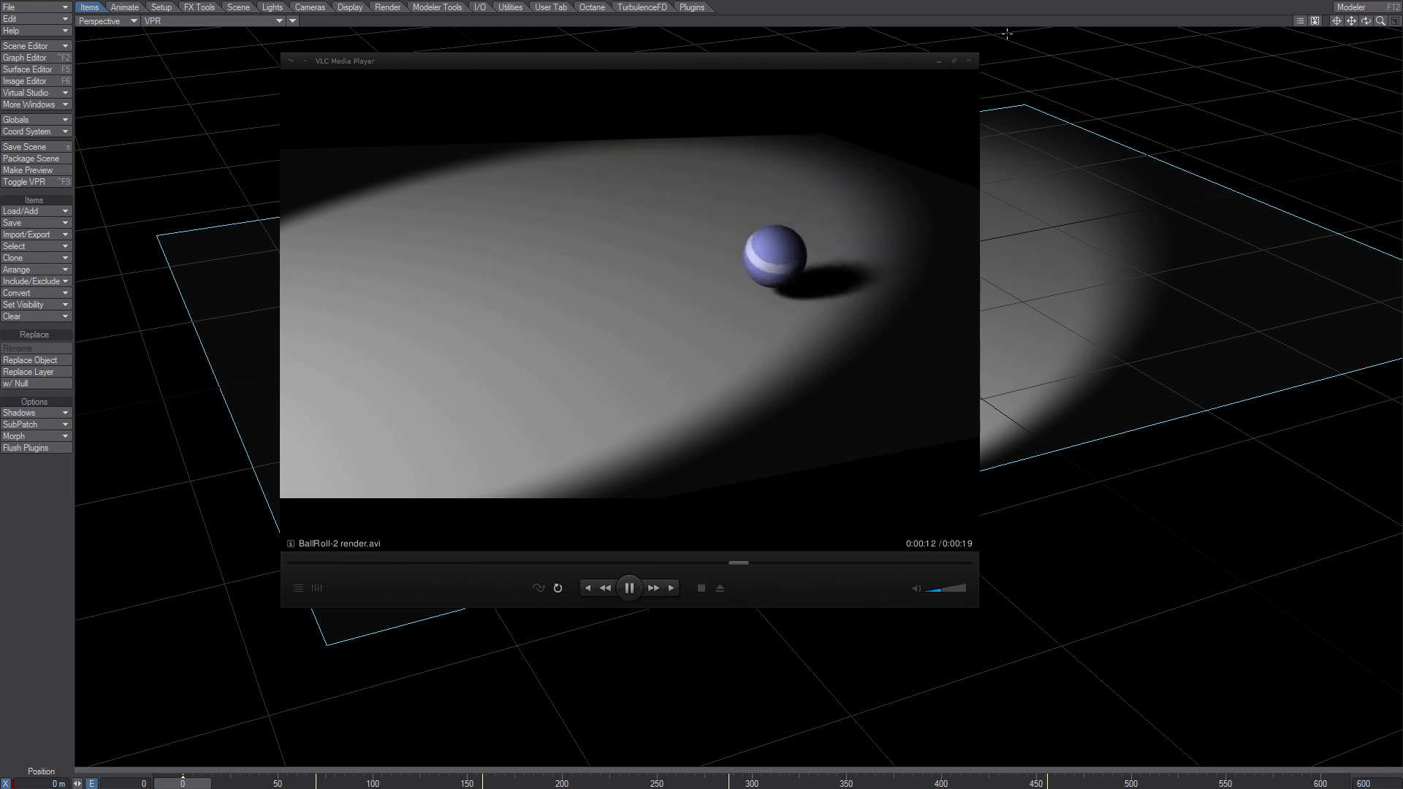
- Close the VLC video of the render and scrub the ball animation through the timeline, returning to frame 0
click(970, 61)
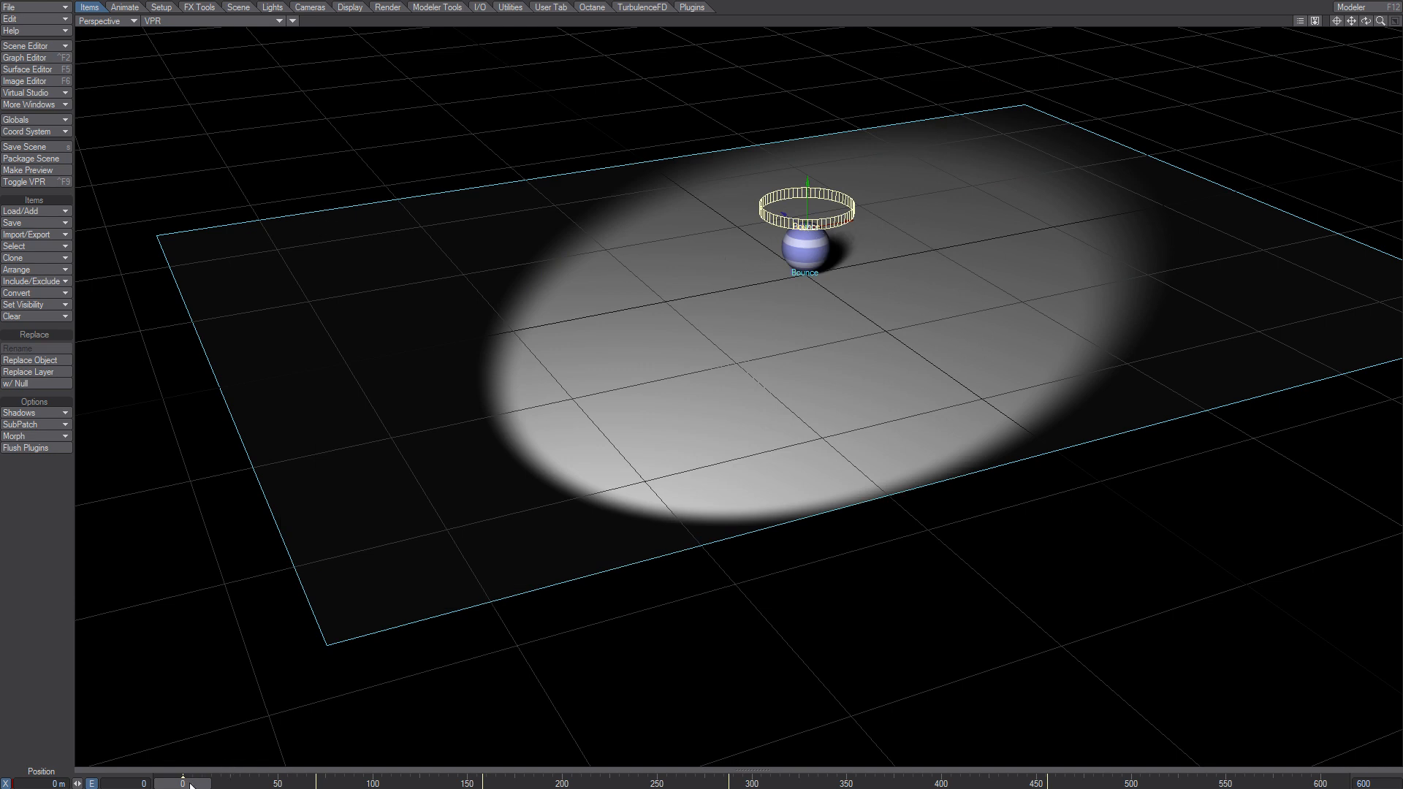
mouse_move(190, 786)
mouse_down()
mouse_move(1176, 784)
mouse_move(183, 784)
mouse_up()
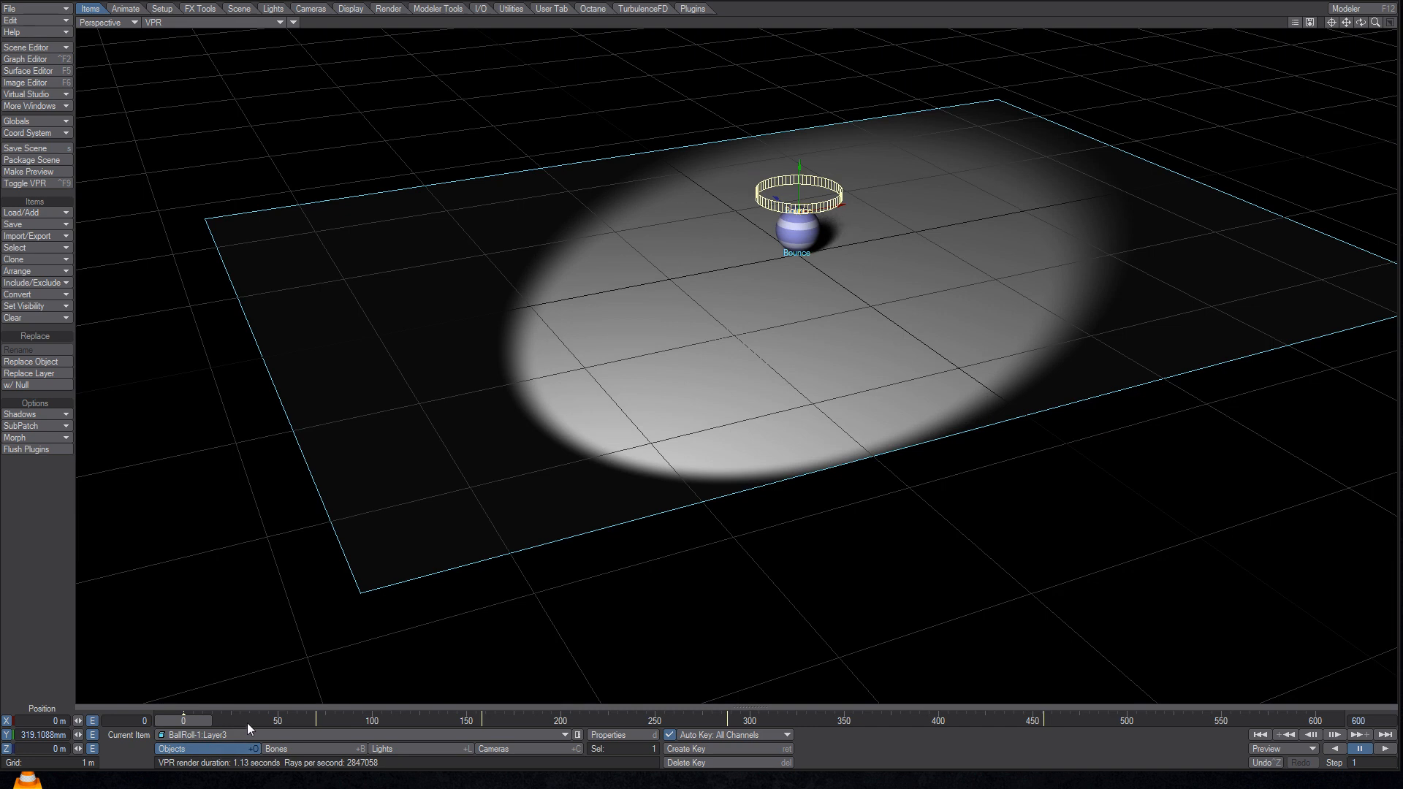
drag(247, 721, 608, 721)
drag(1058, 206, 1184, 177)
drag(610, 720, 806, 720)
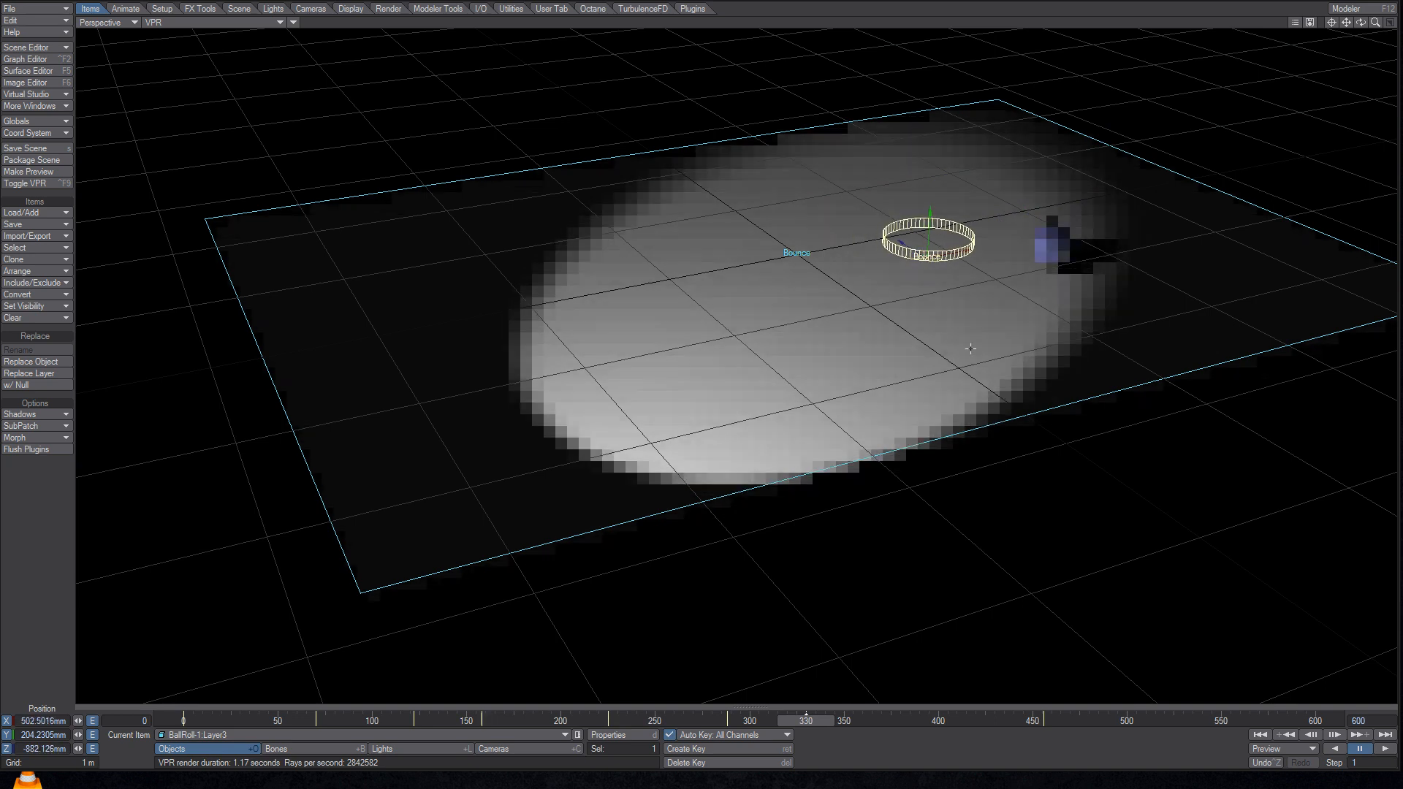
drag(806, 721, 117, 720)
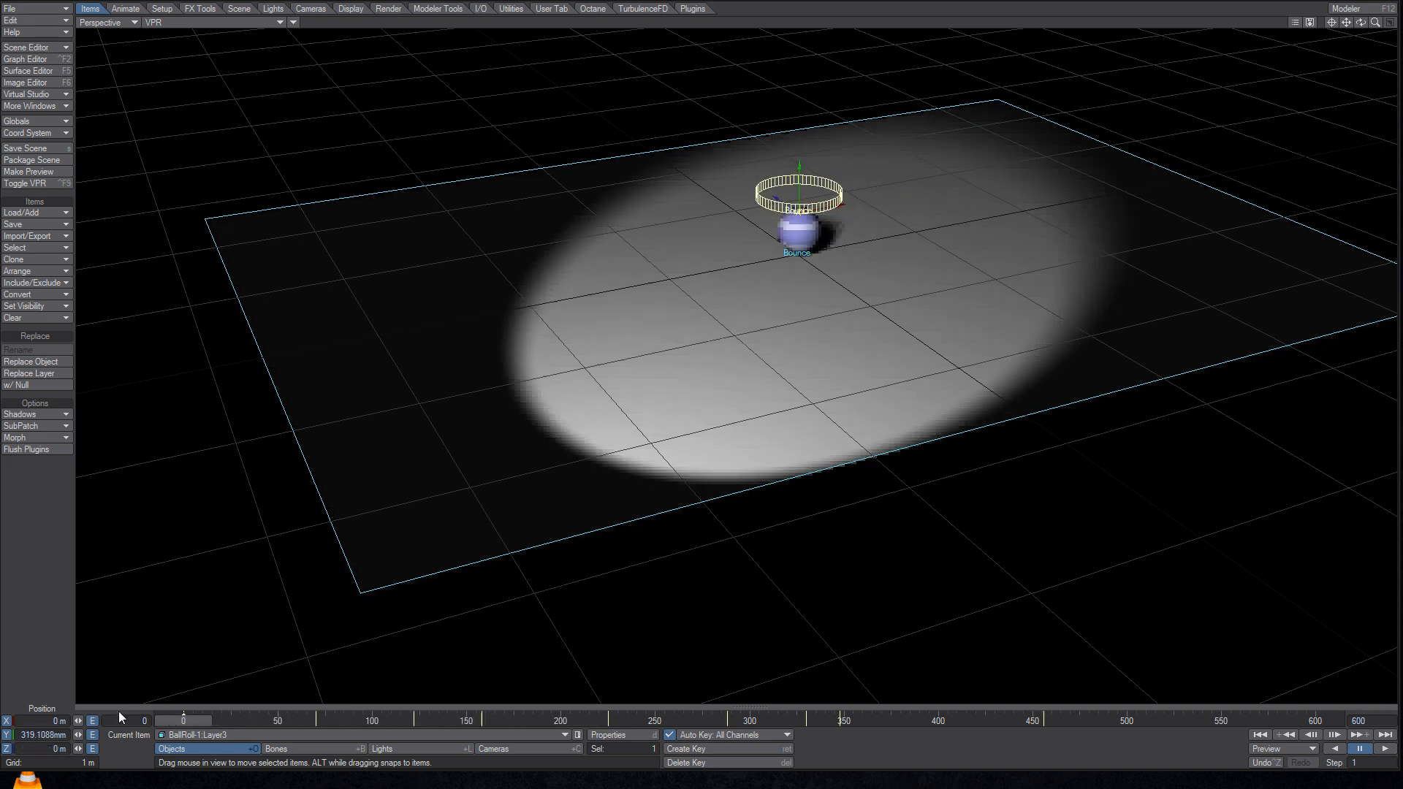
- Examine the FX Collision settings of BallRoll-1:Layer3 and of BallRoll-1:Layer1 in the object properties
click(607, 735)
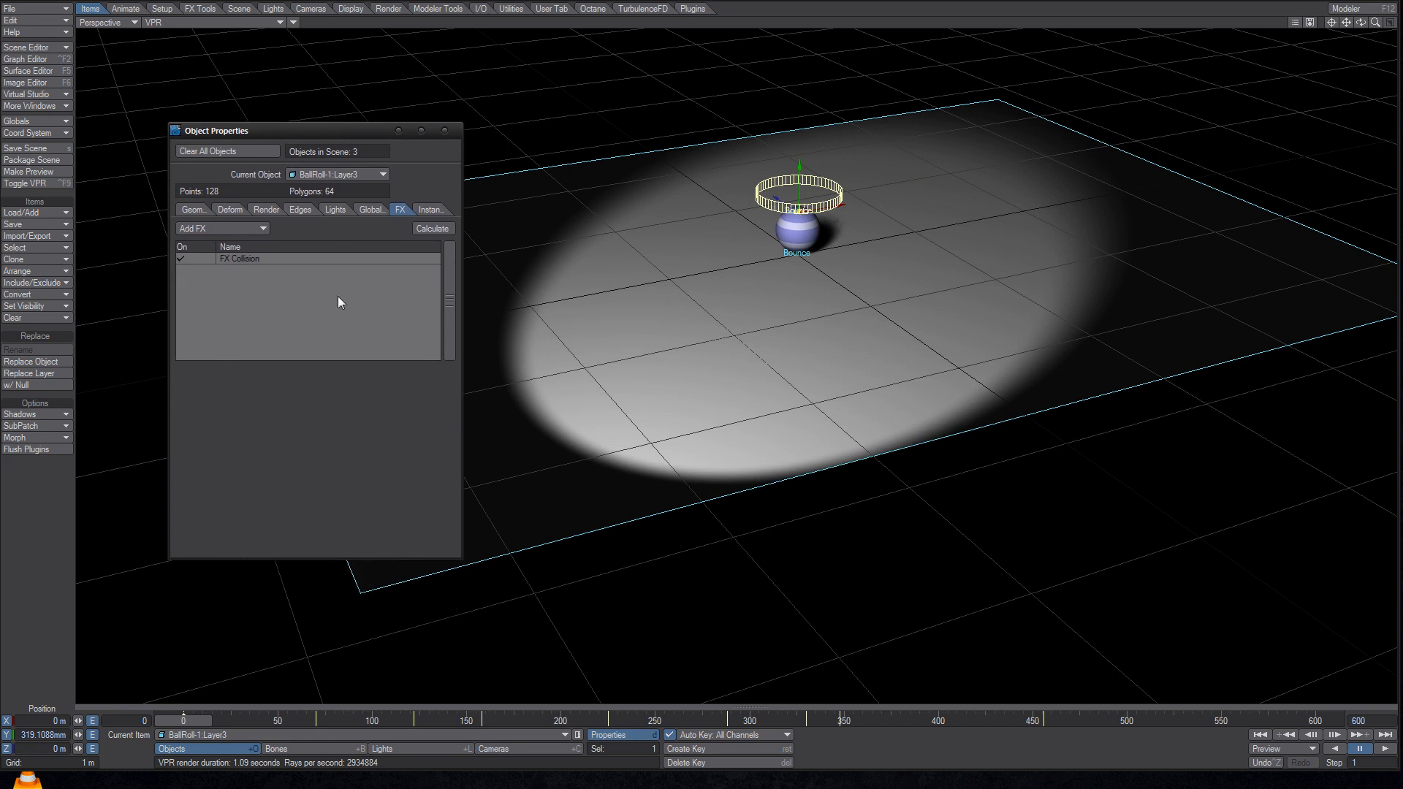
click(266, 259)
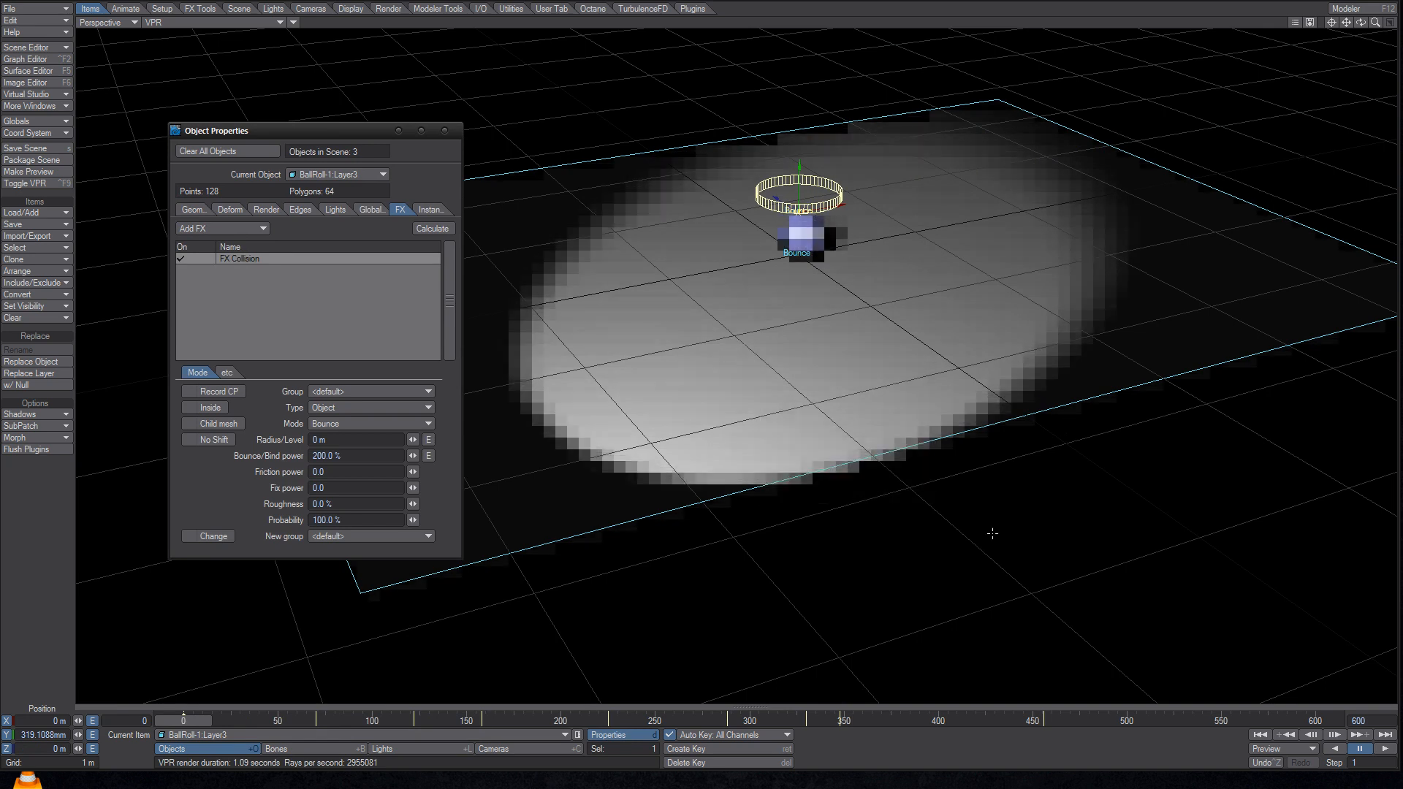
click(200, 733)
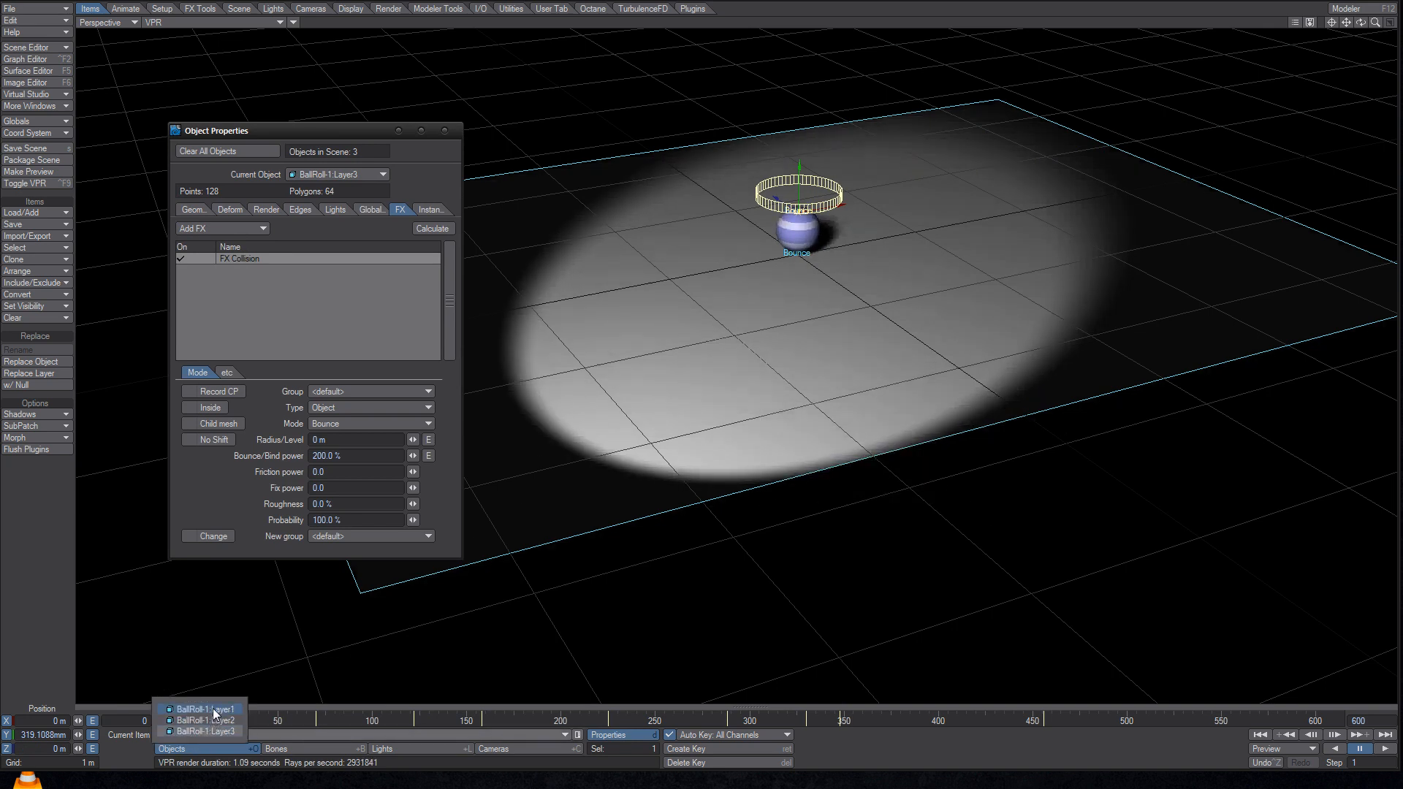
click(206, 709)
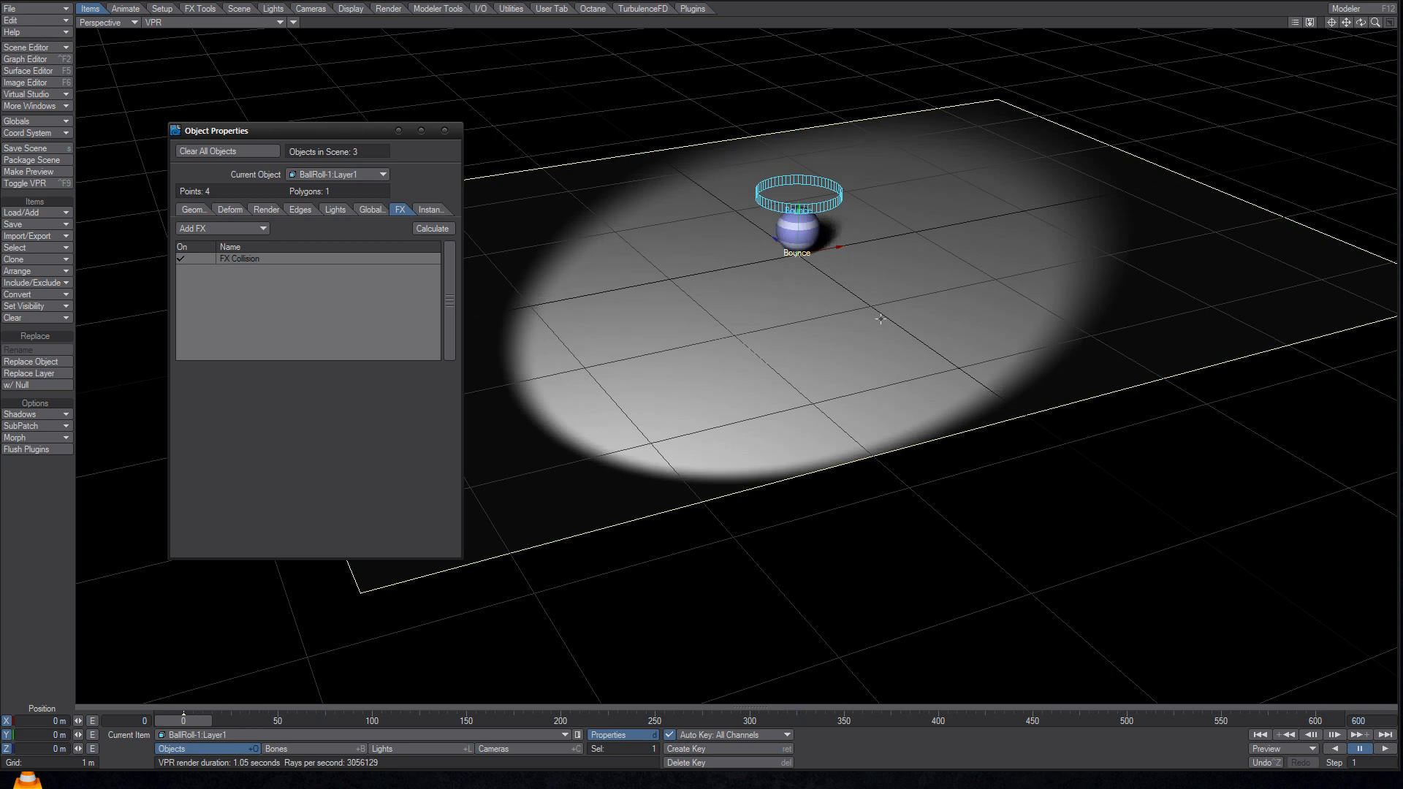
click(325, 260)
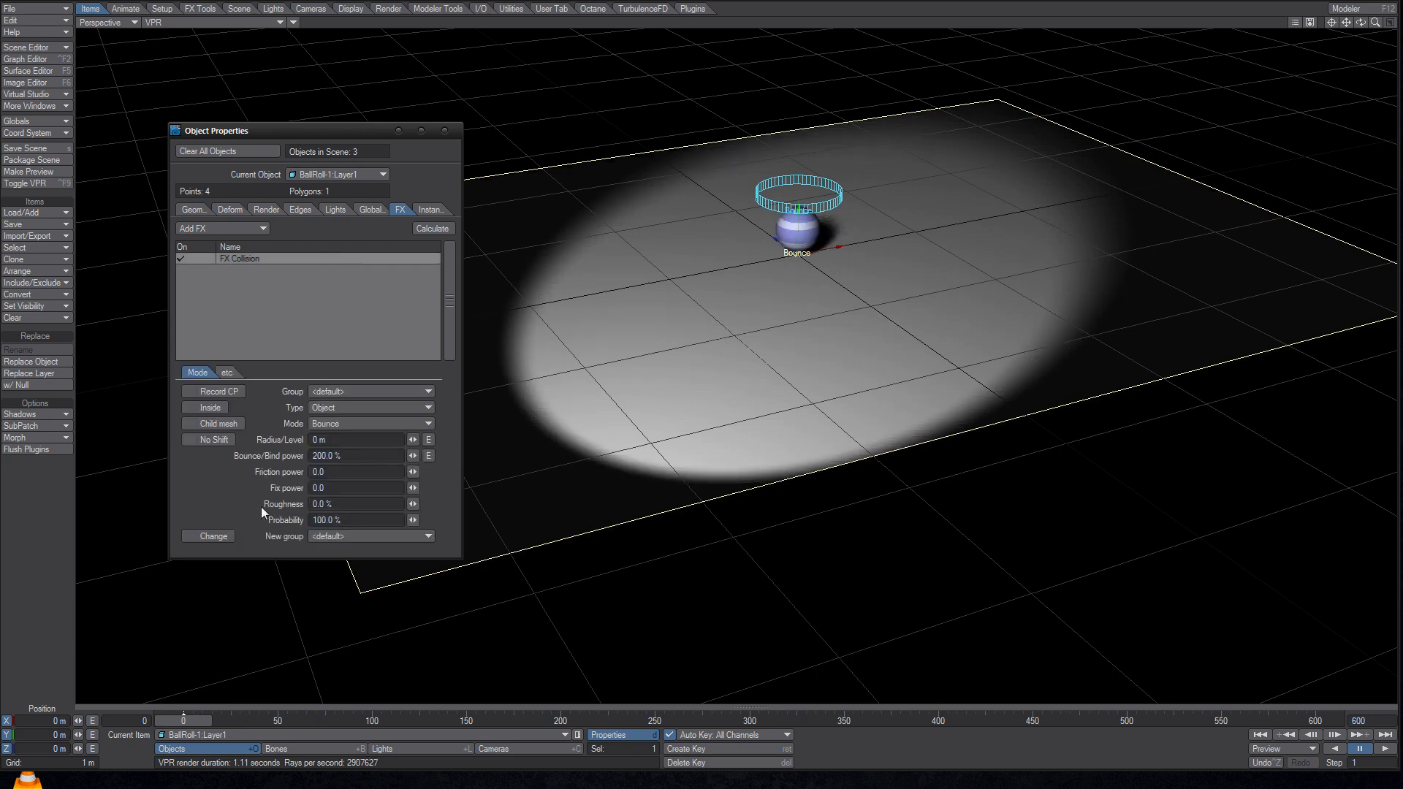
drag(309, 137, 303, 120)
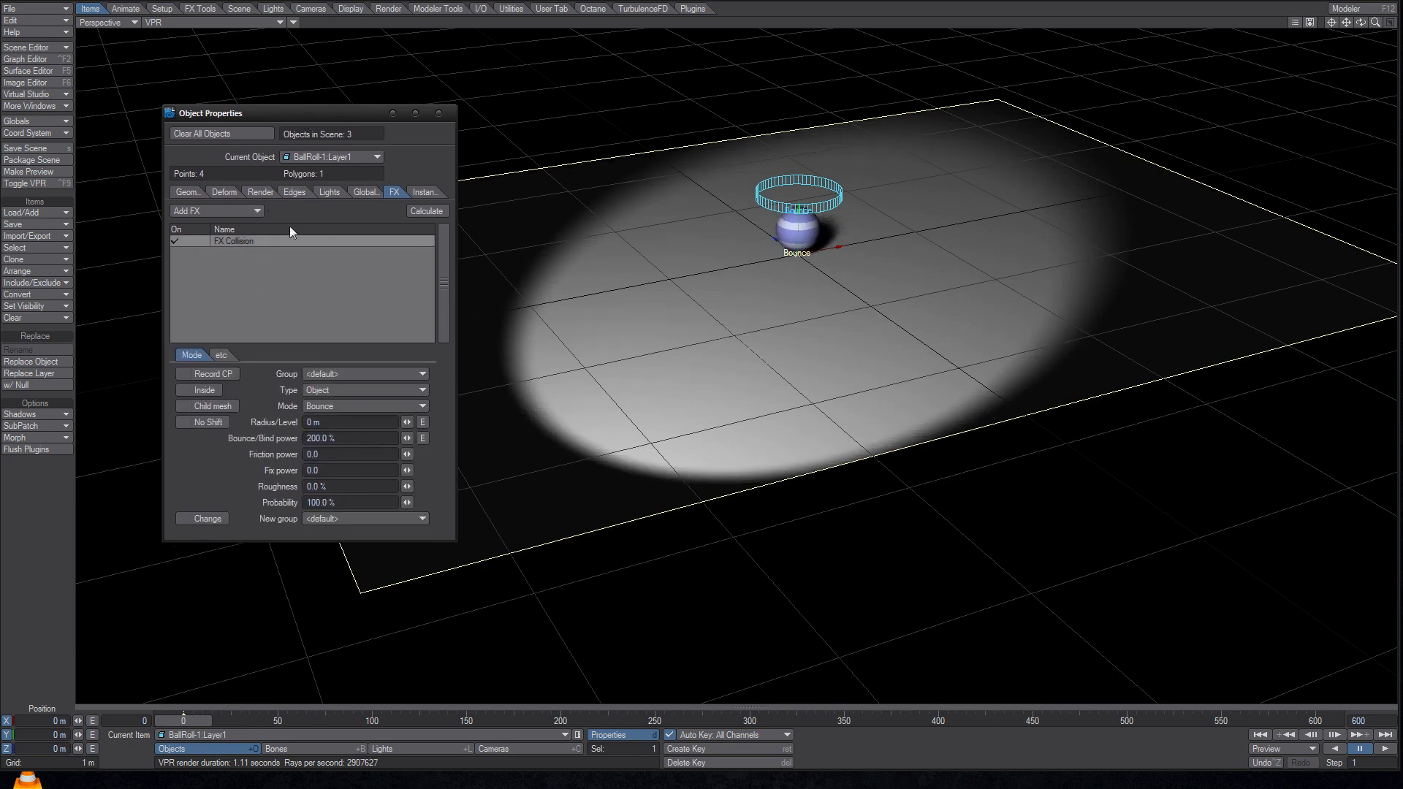
- Review the HardFX basic, collision, force and file settings of BallRoll-1:Layer2
click(338, 156)
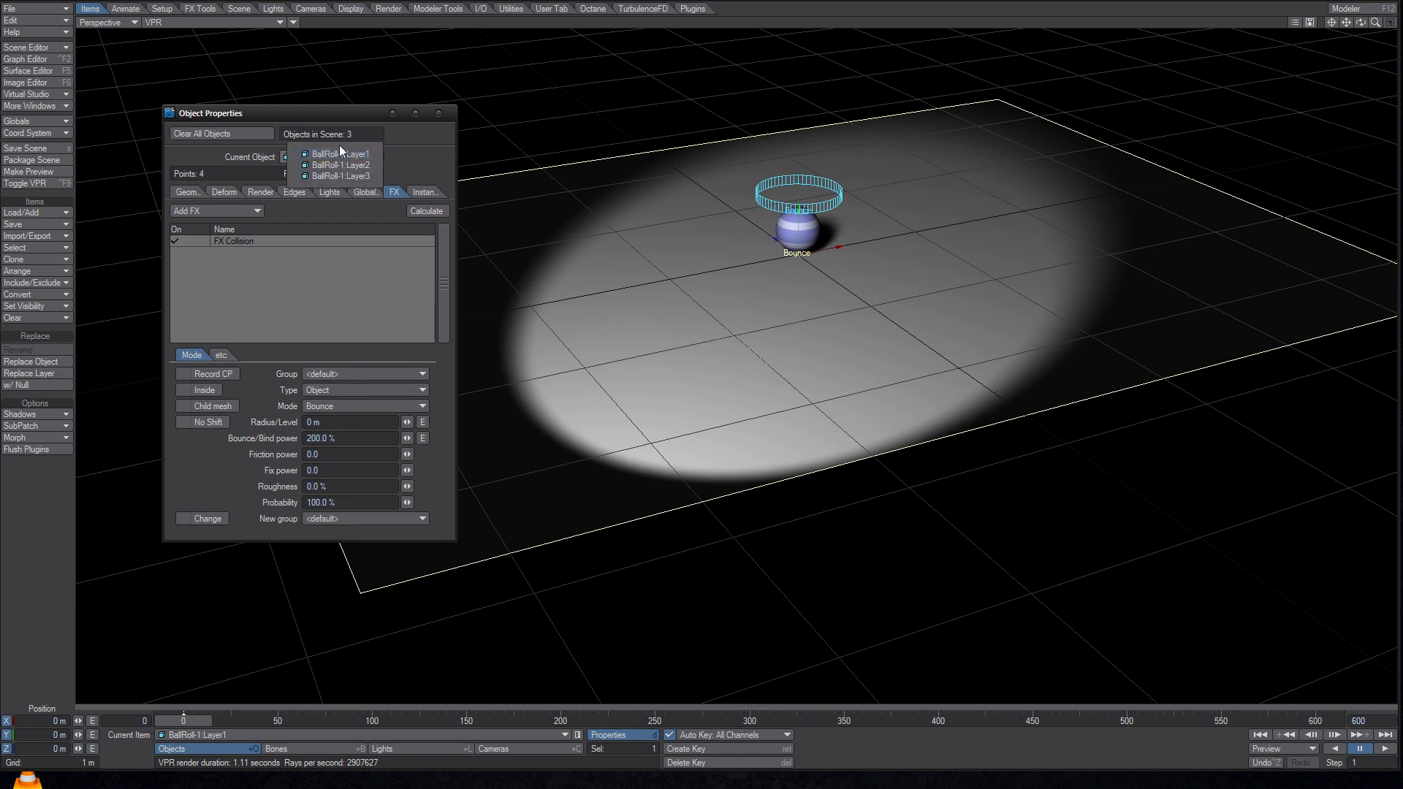
click(337, 162)
click(247, 240)
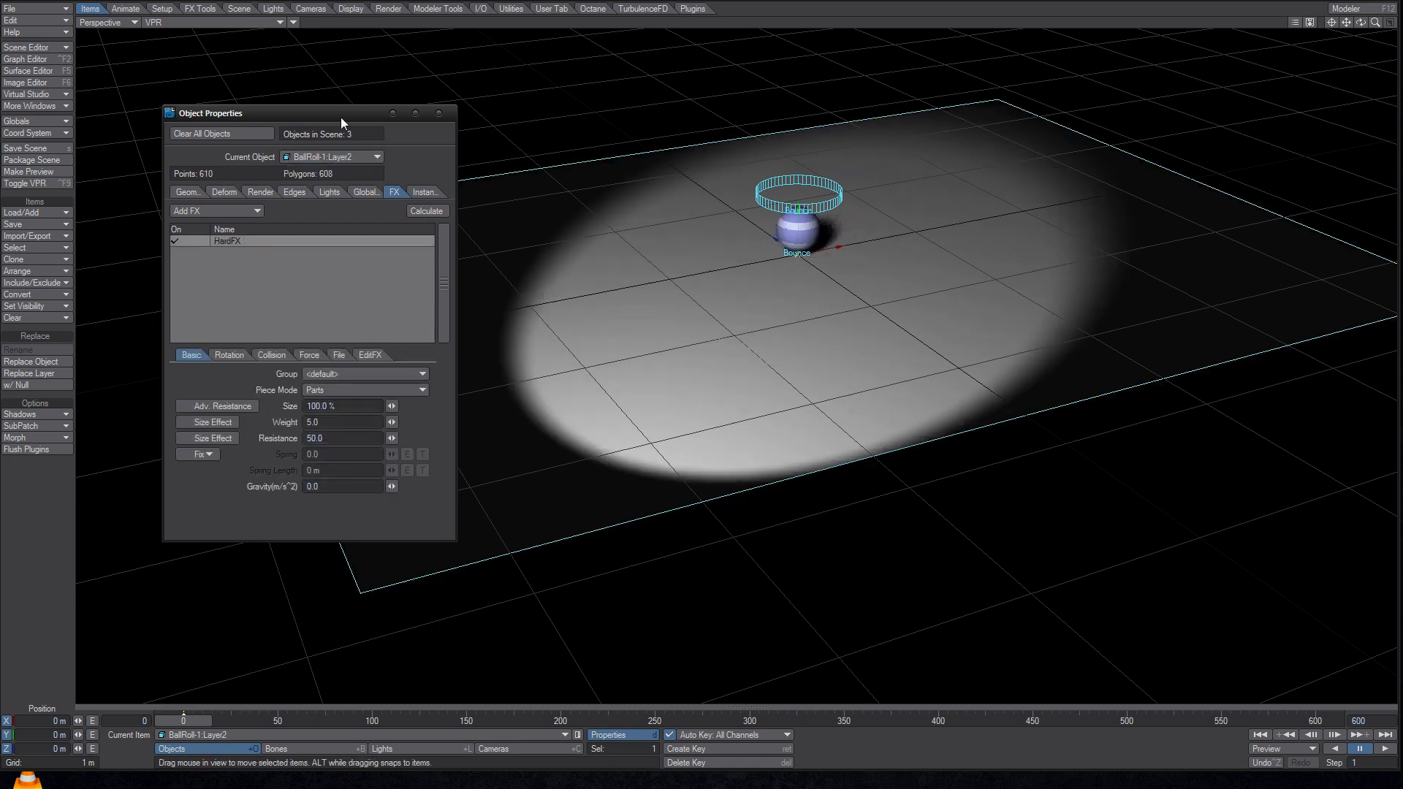
drag(341, 117, 306, 125)
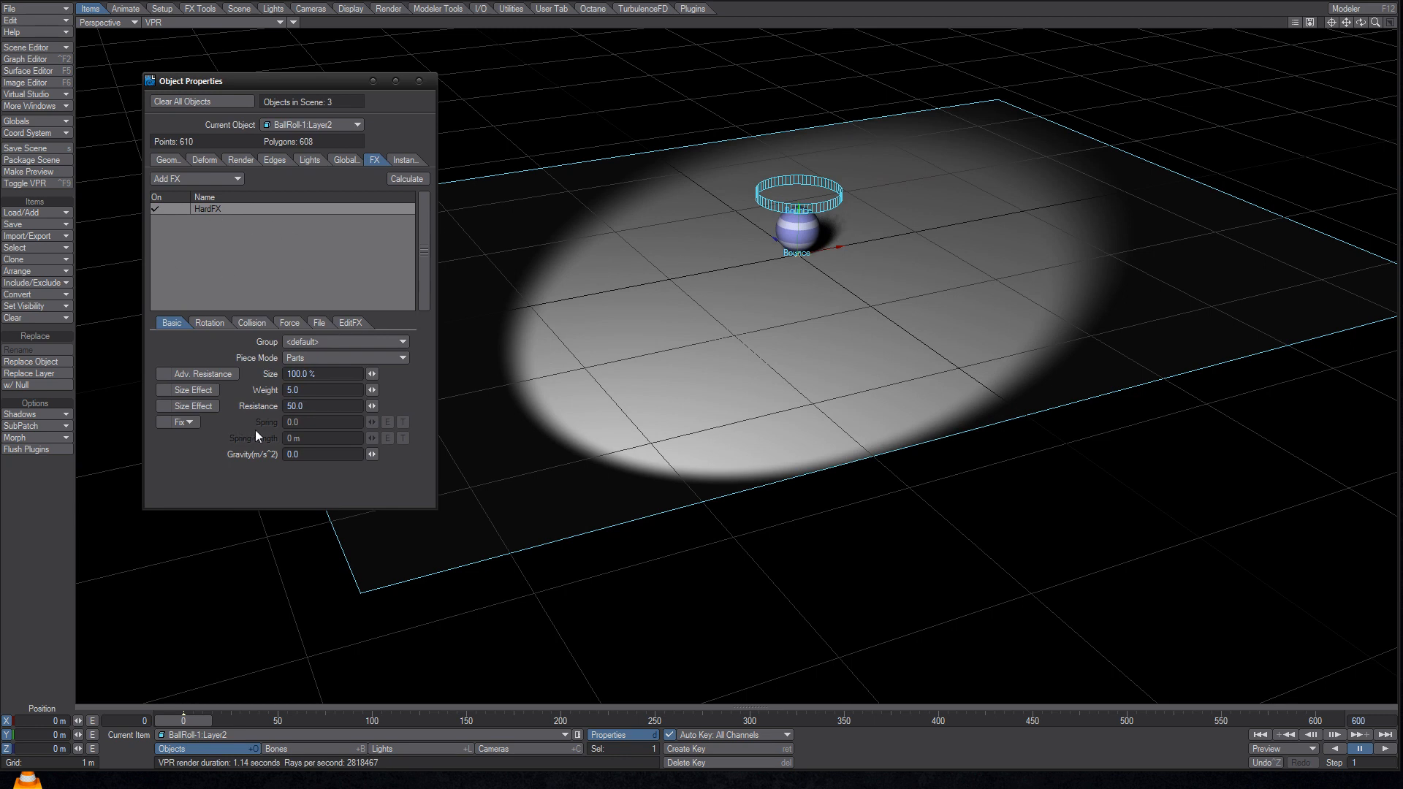
click(252, 322)
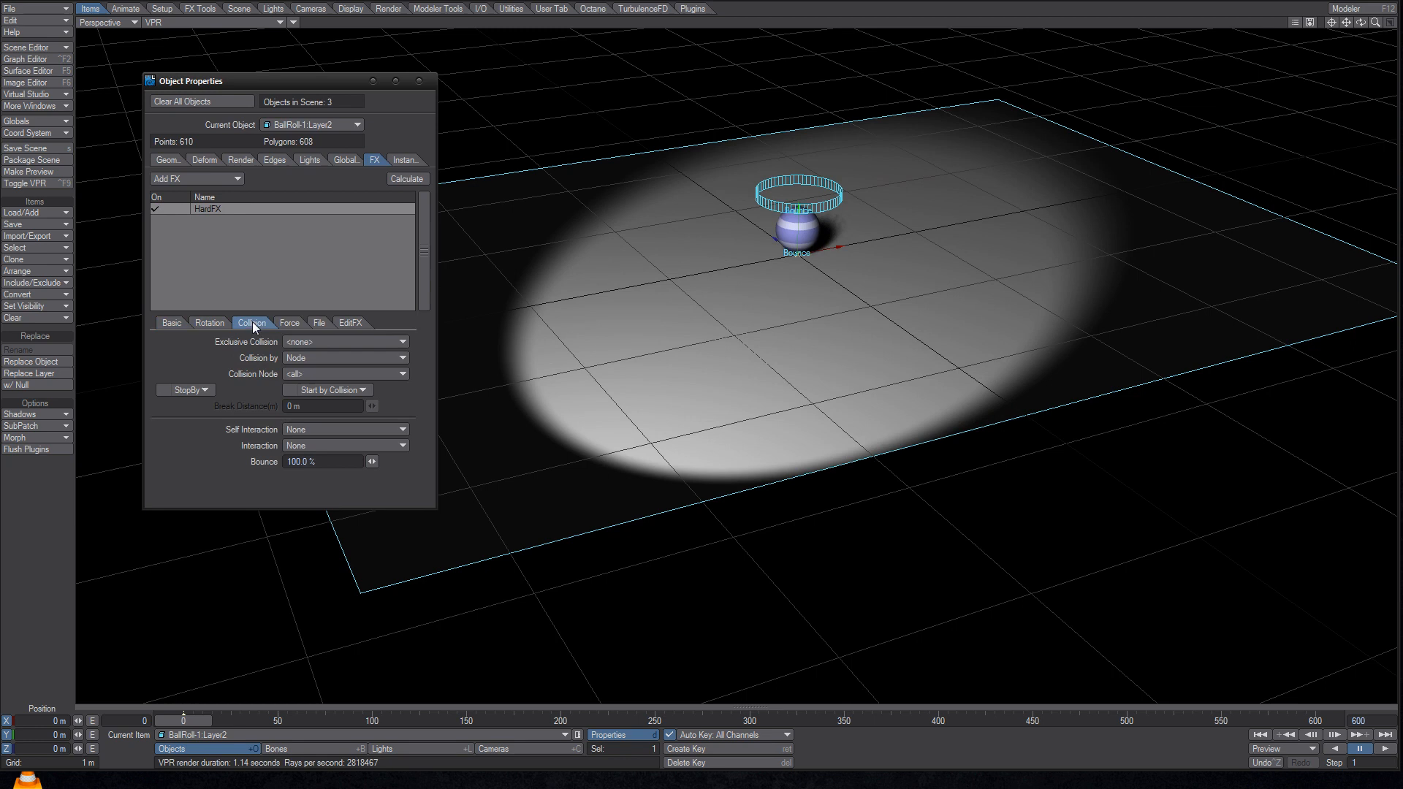
click(291, 323)
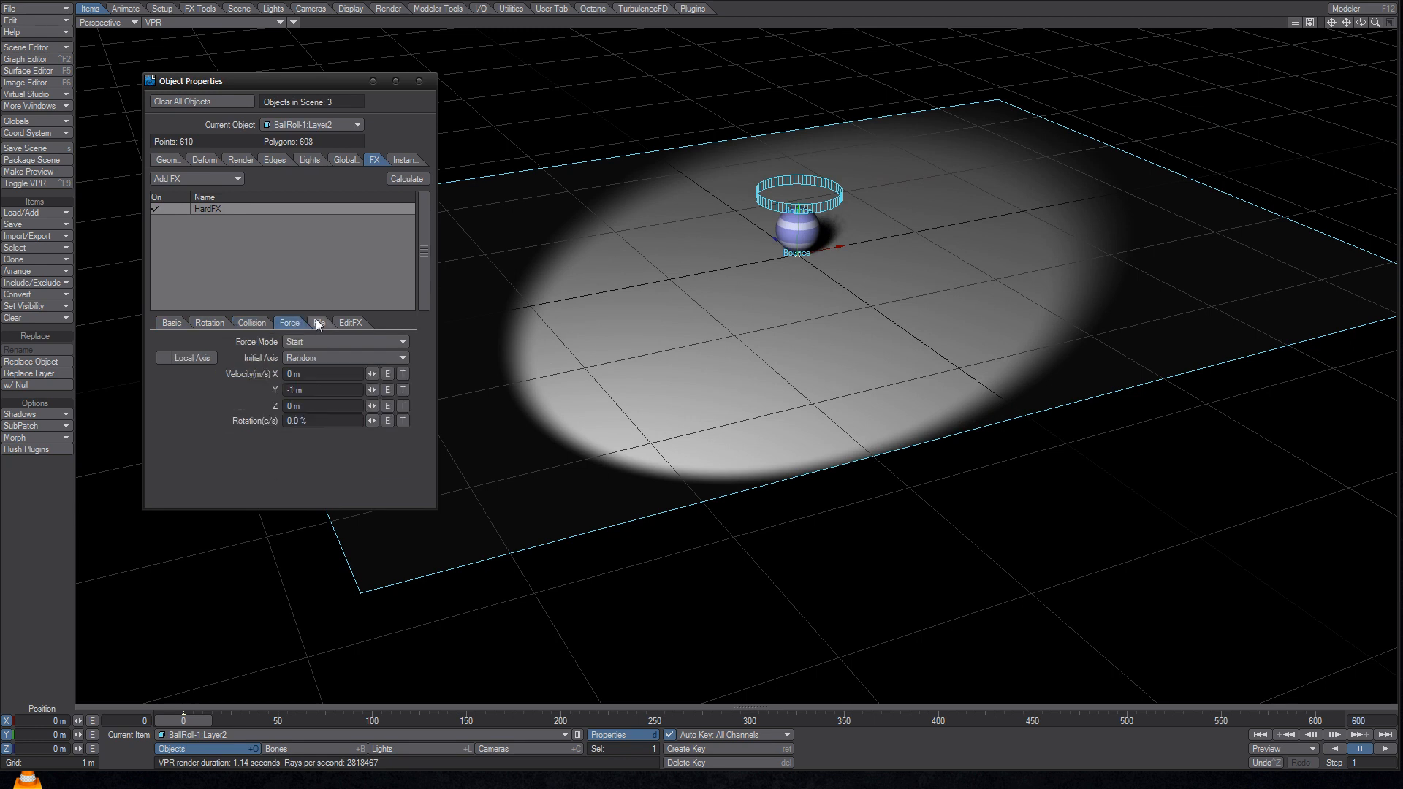
click(319, 323)
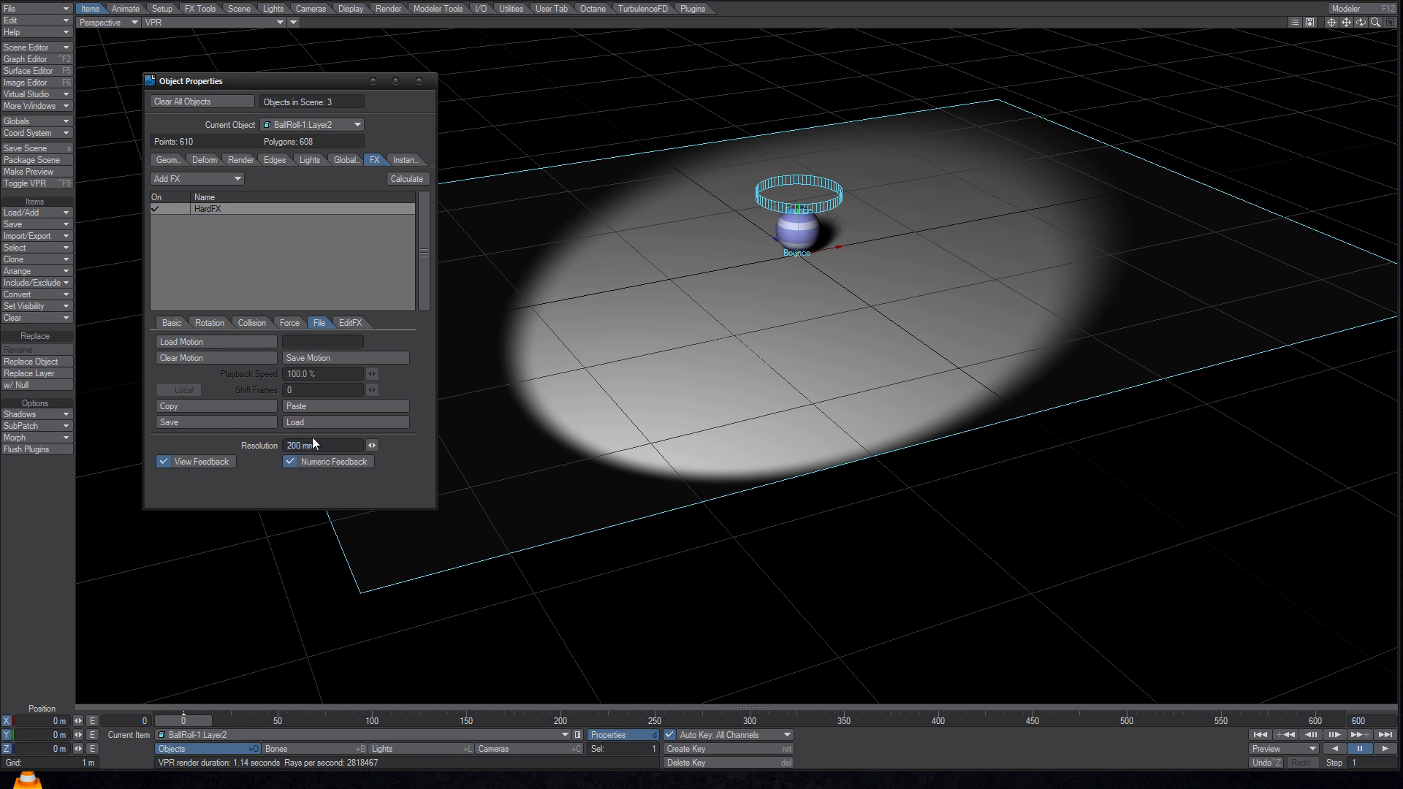
- Start calculating the HardFX dynamics of the ball and abort the calculation after a short stretch of frames
drag(326, 83, 328, 68)
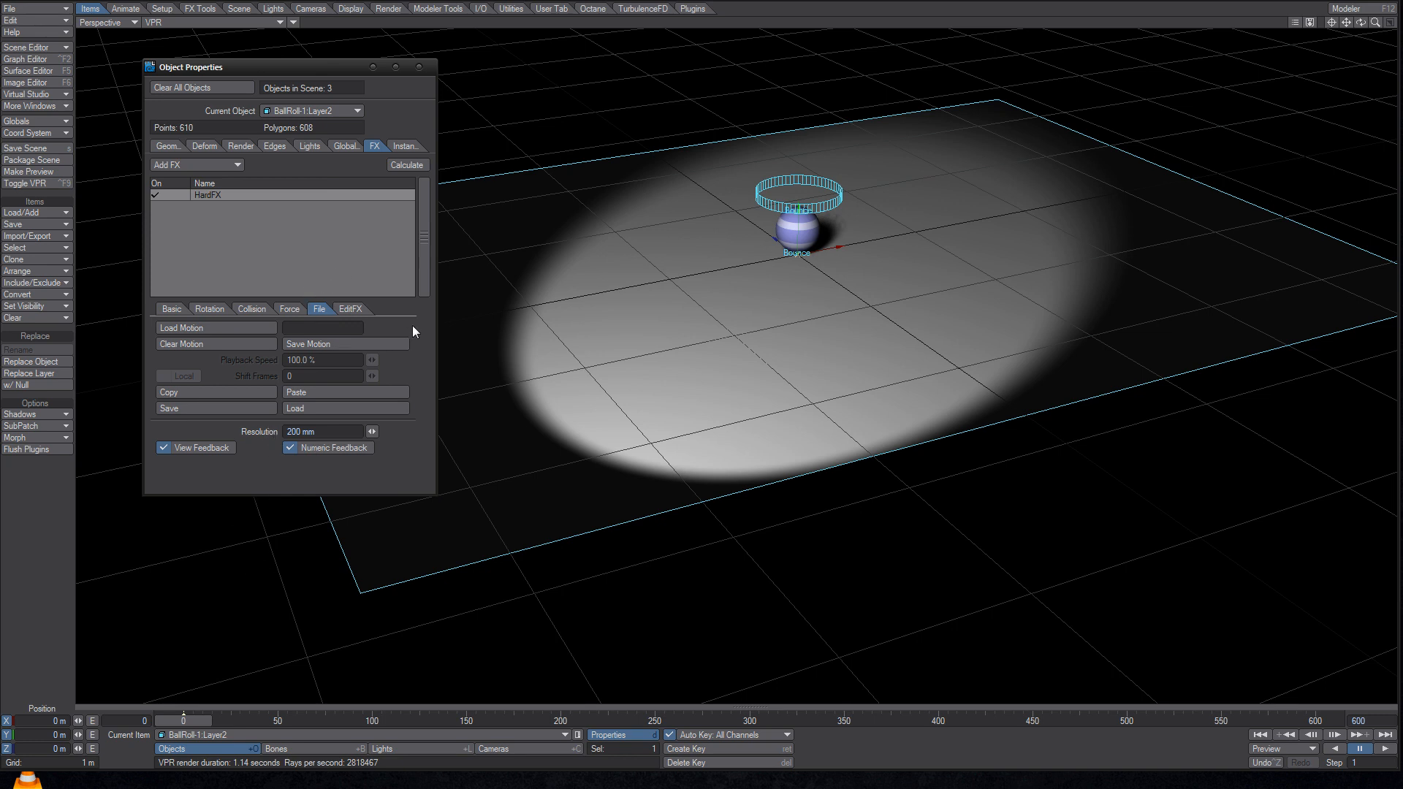
click(409, 165)
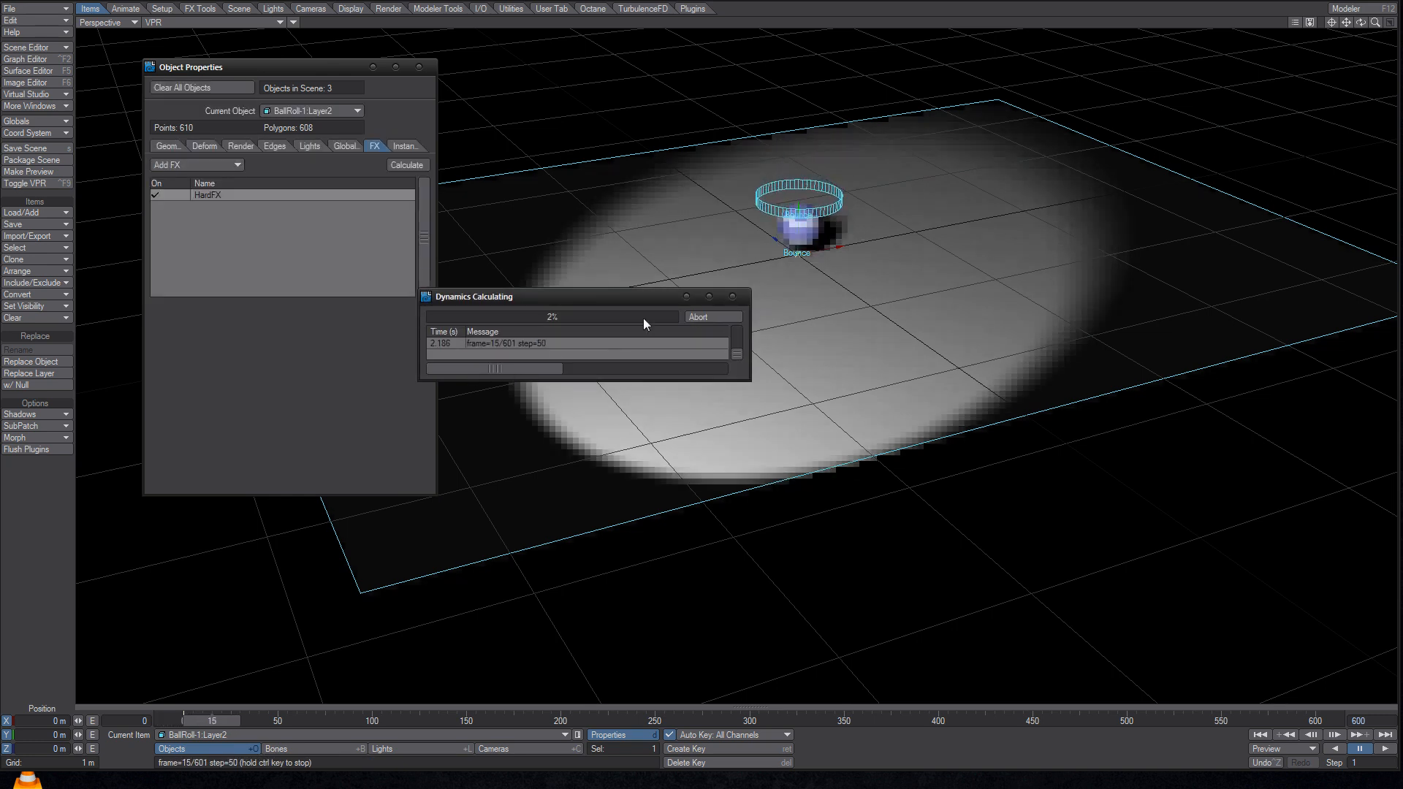
click(705, 317)
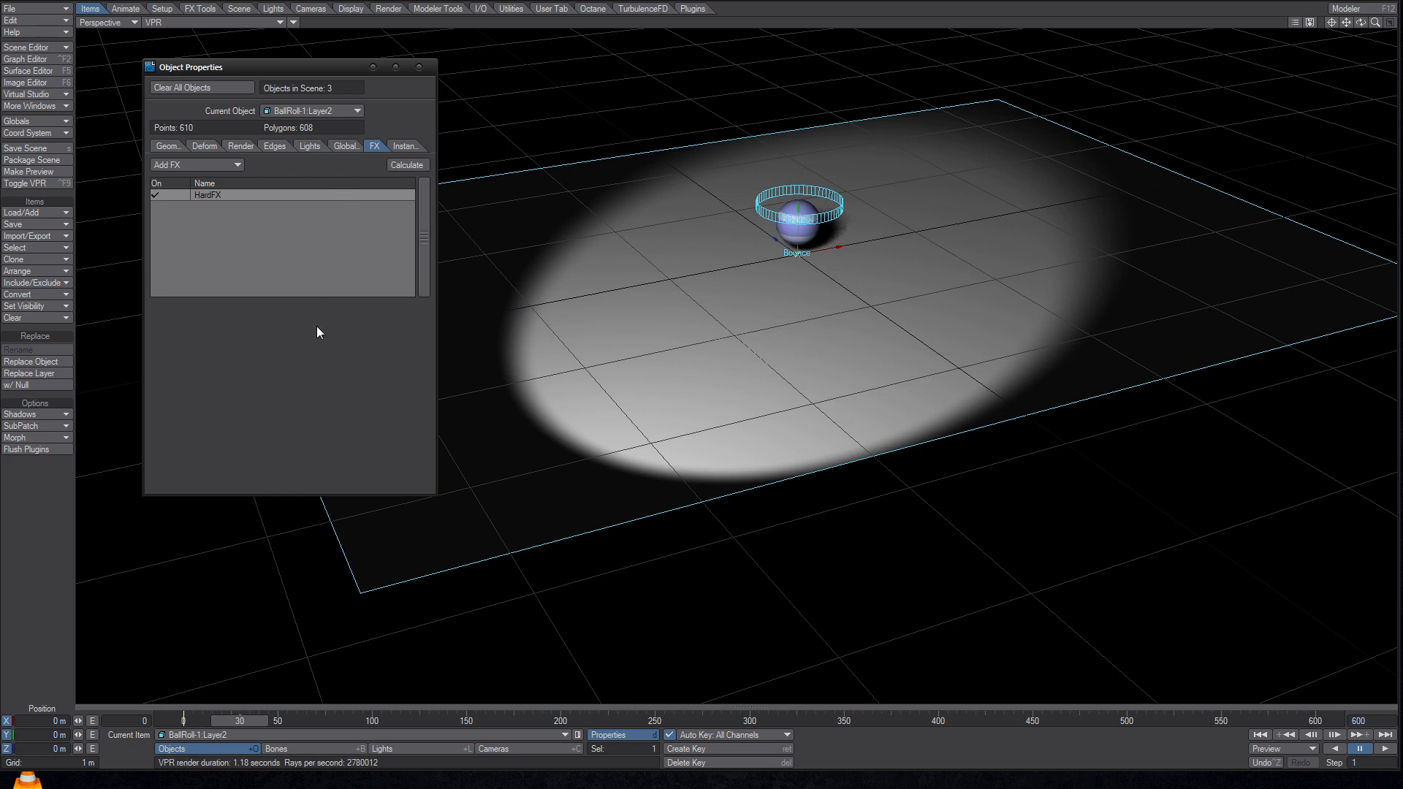
- Set the scene's frame rate to 24 frames per second in the preferences and save the scene over the existing BallRoll-2b.lws
key(o)
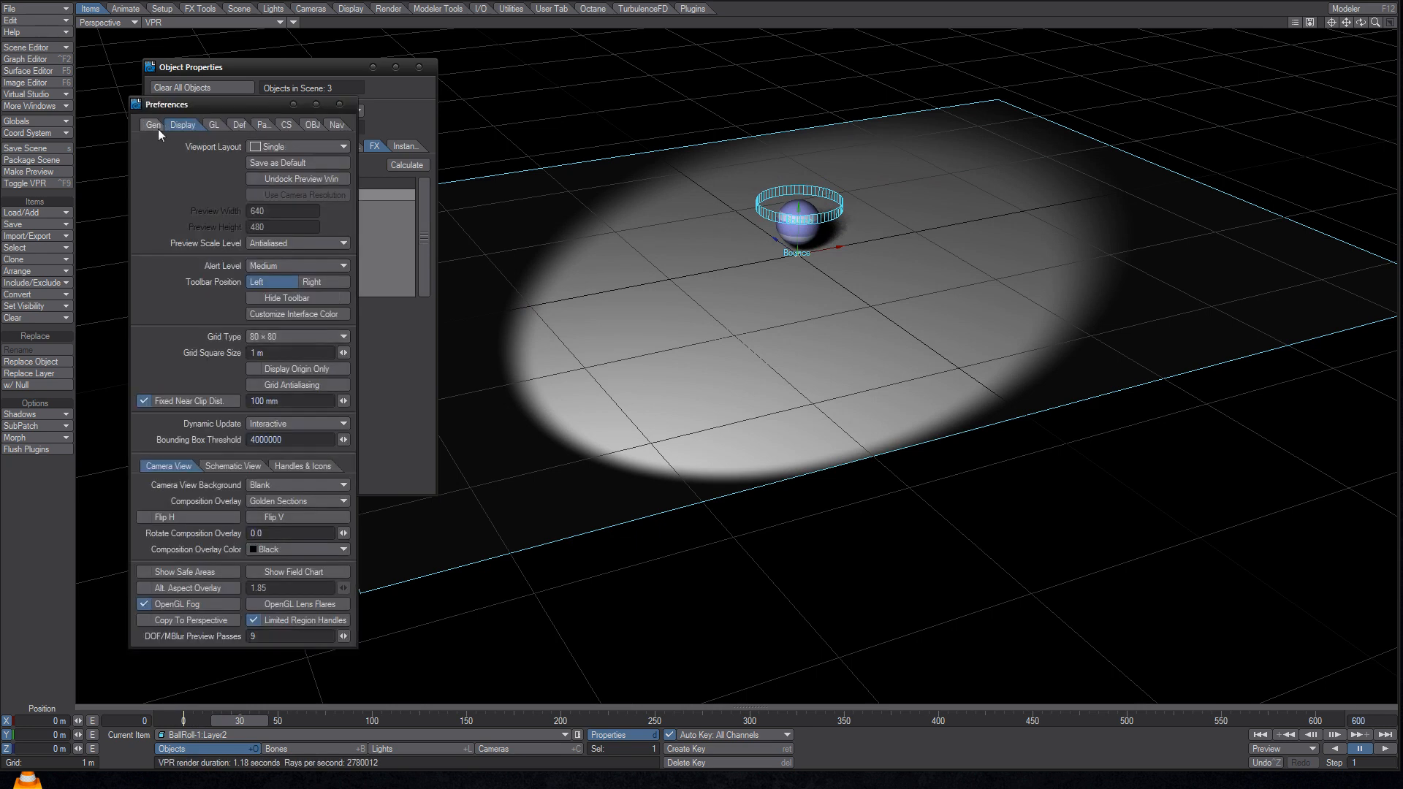
drag(241, 101, 212, 86)
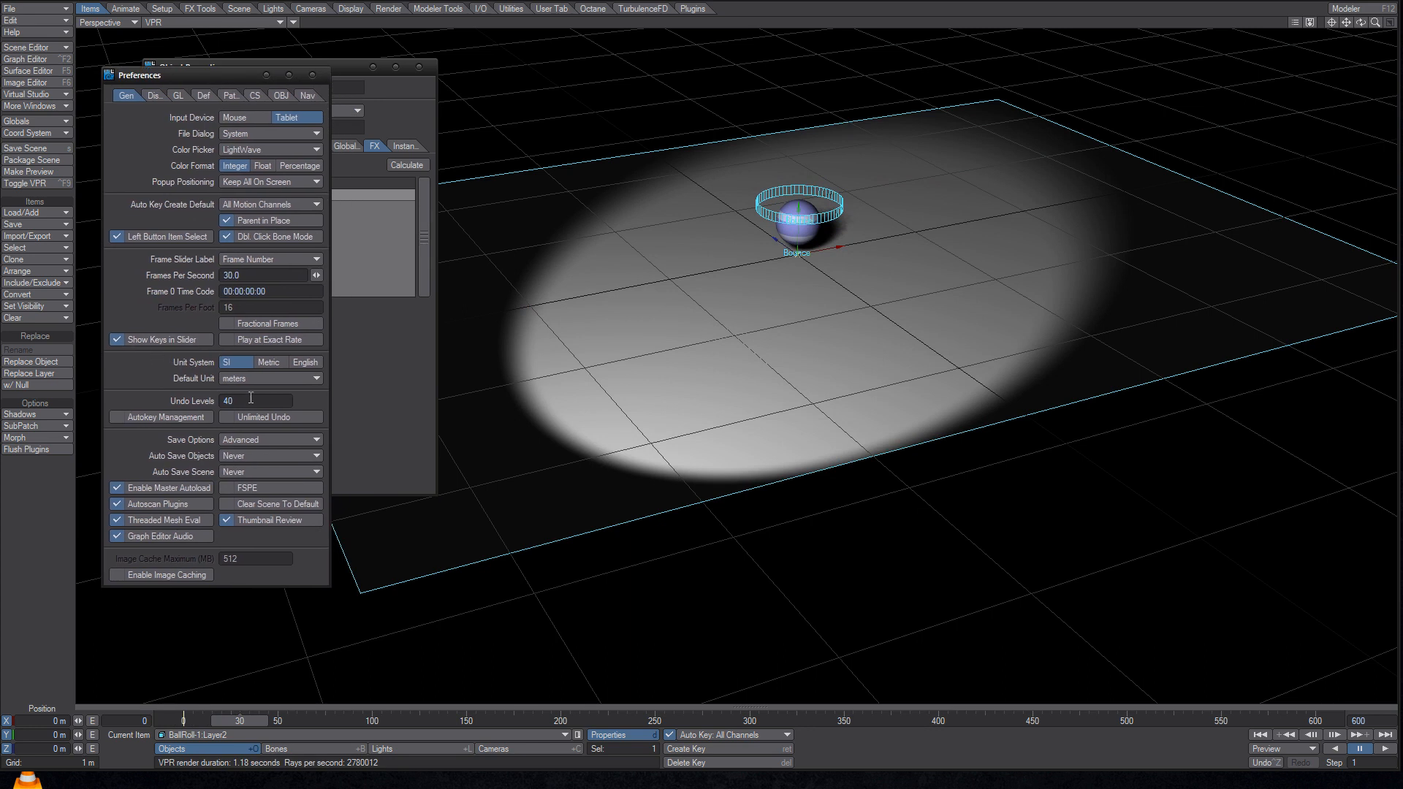
click(252, 274)
text(24)
key(Tab)
click(52, 150)
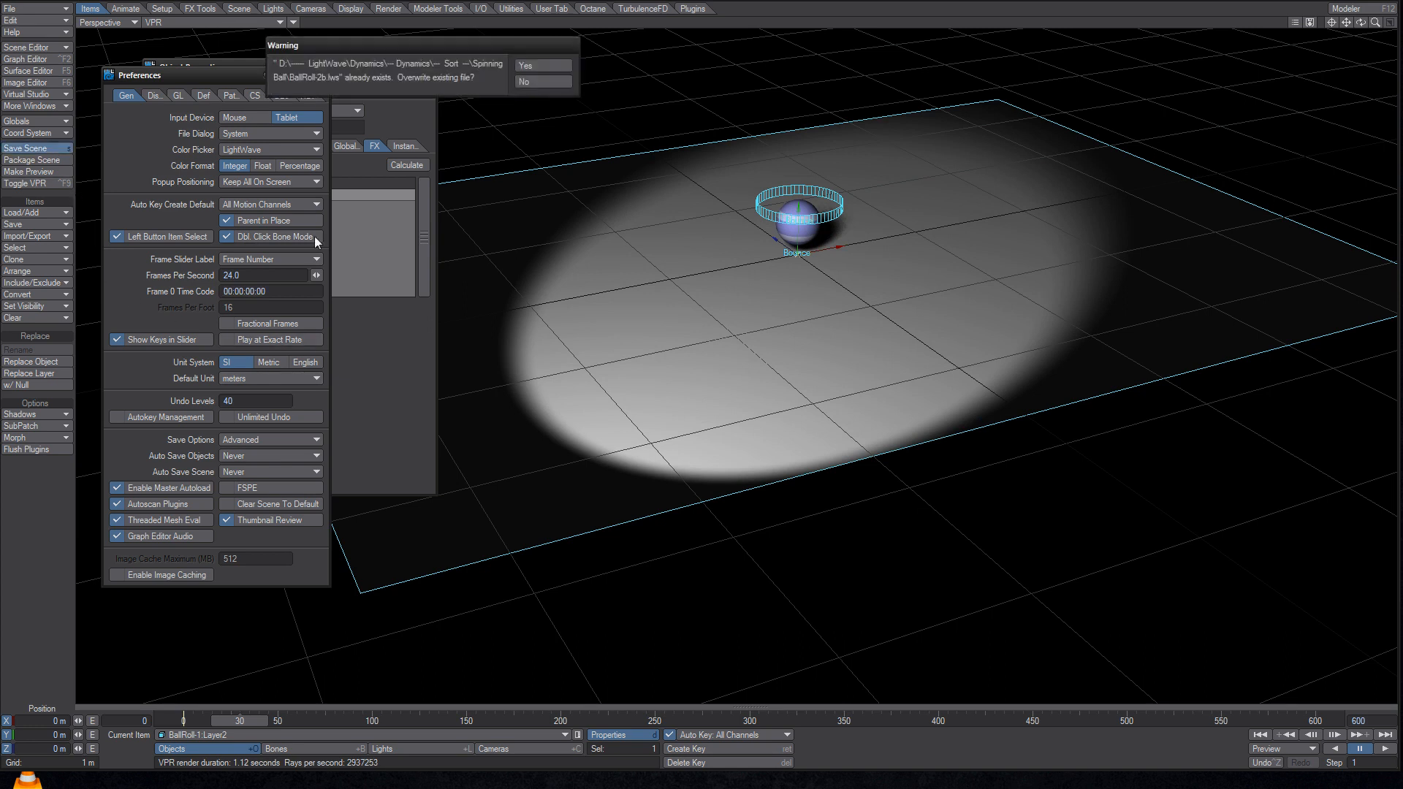
click(544, 67)
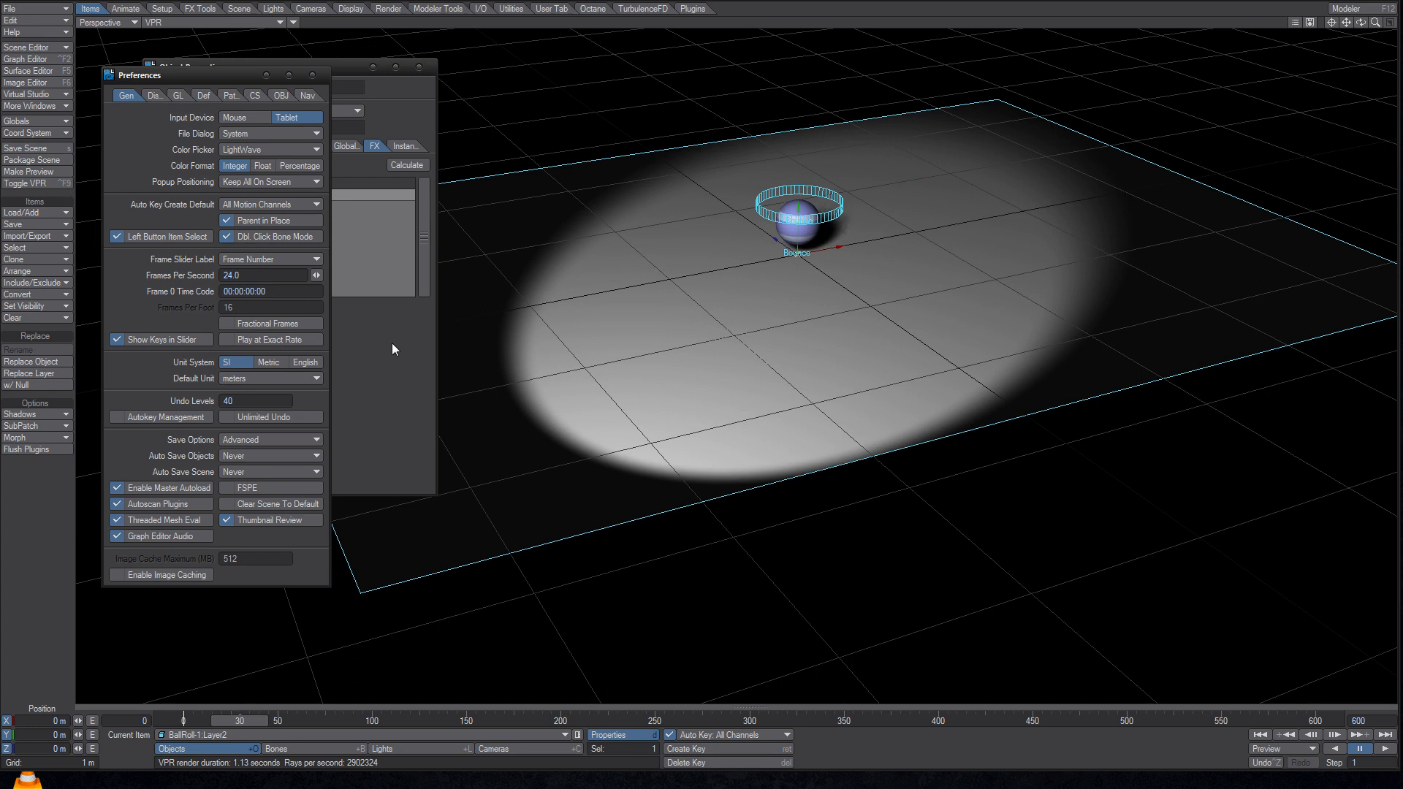
- Test the ball's dynamics calculation at 24 frames per second and abort it
click(338, 366)
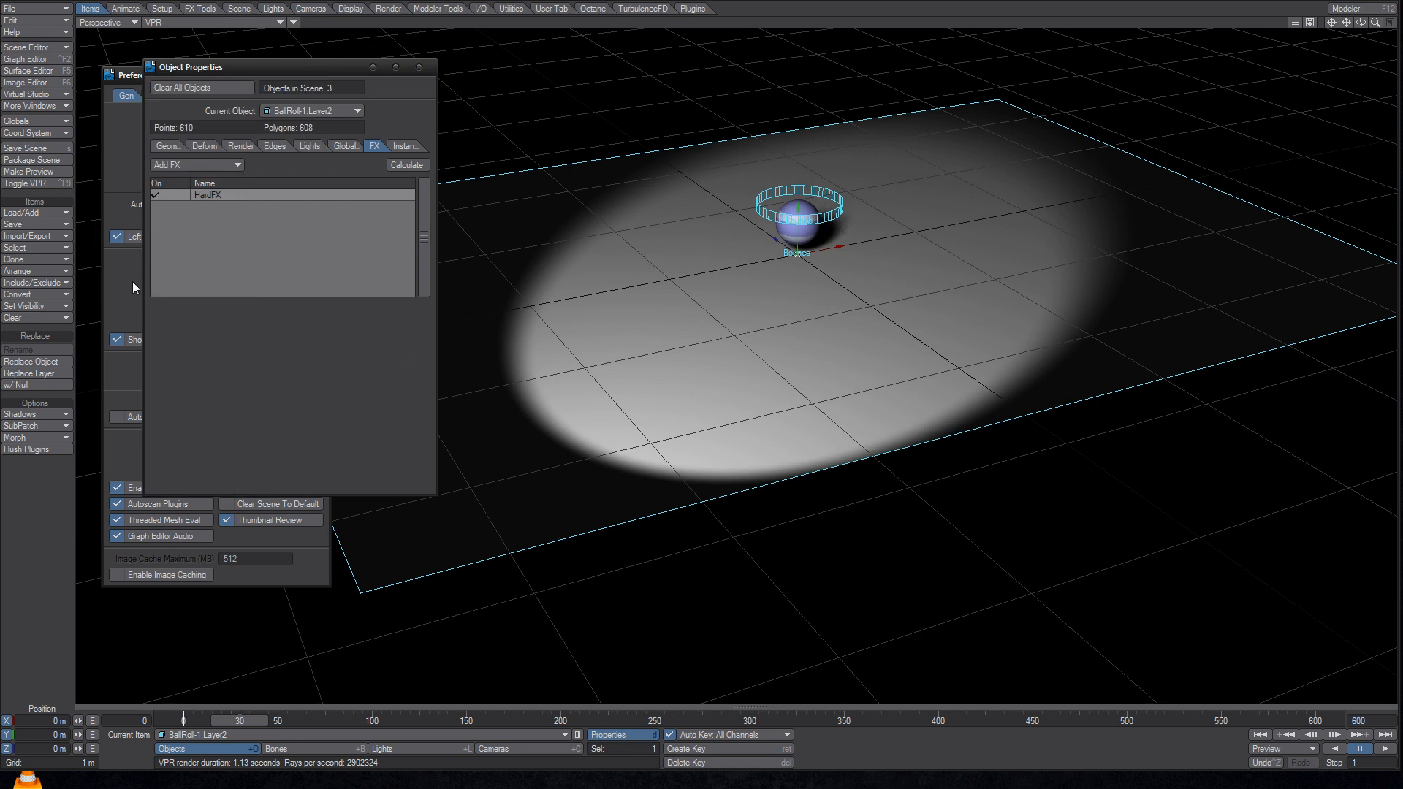
click(407, 166)
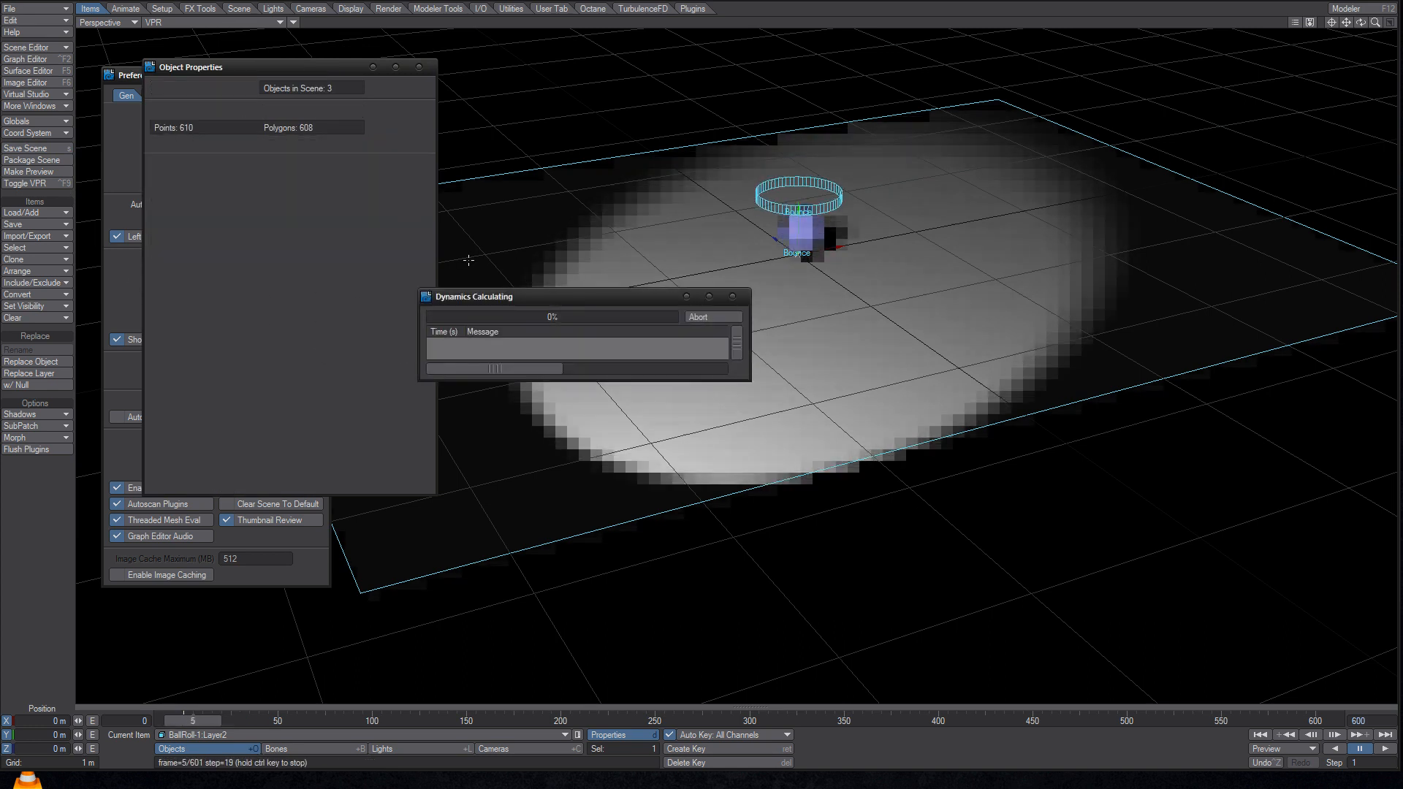
click(698, 317)
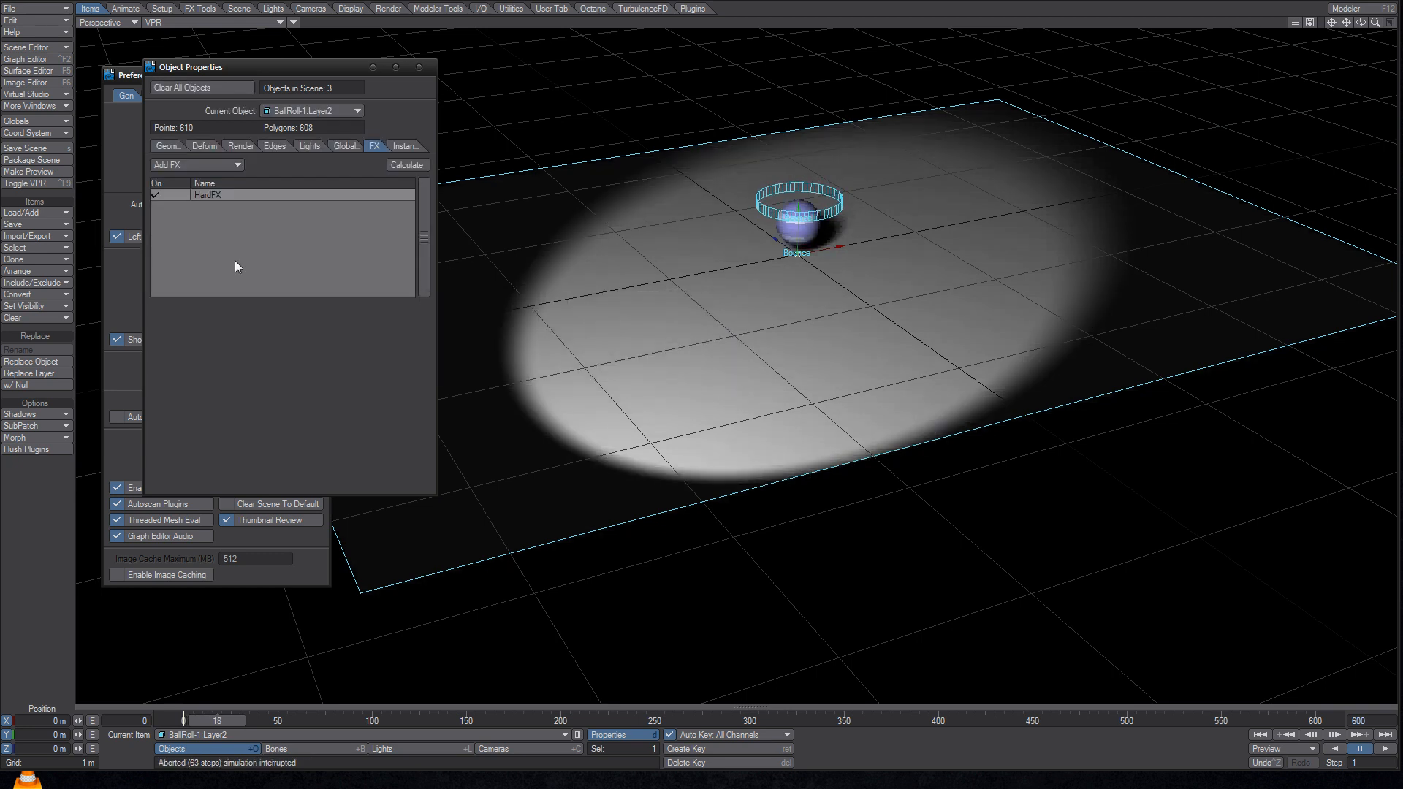
- Set the scene's frame rate to 8 frames per second in the preferences
click(136, 284)
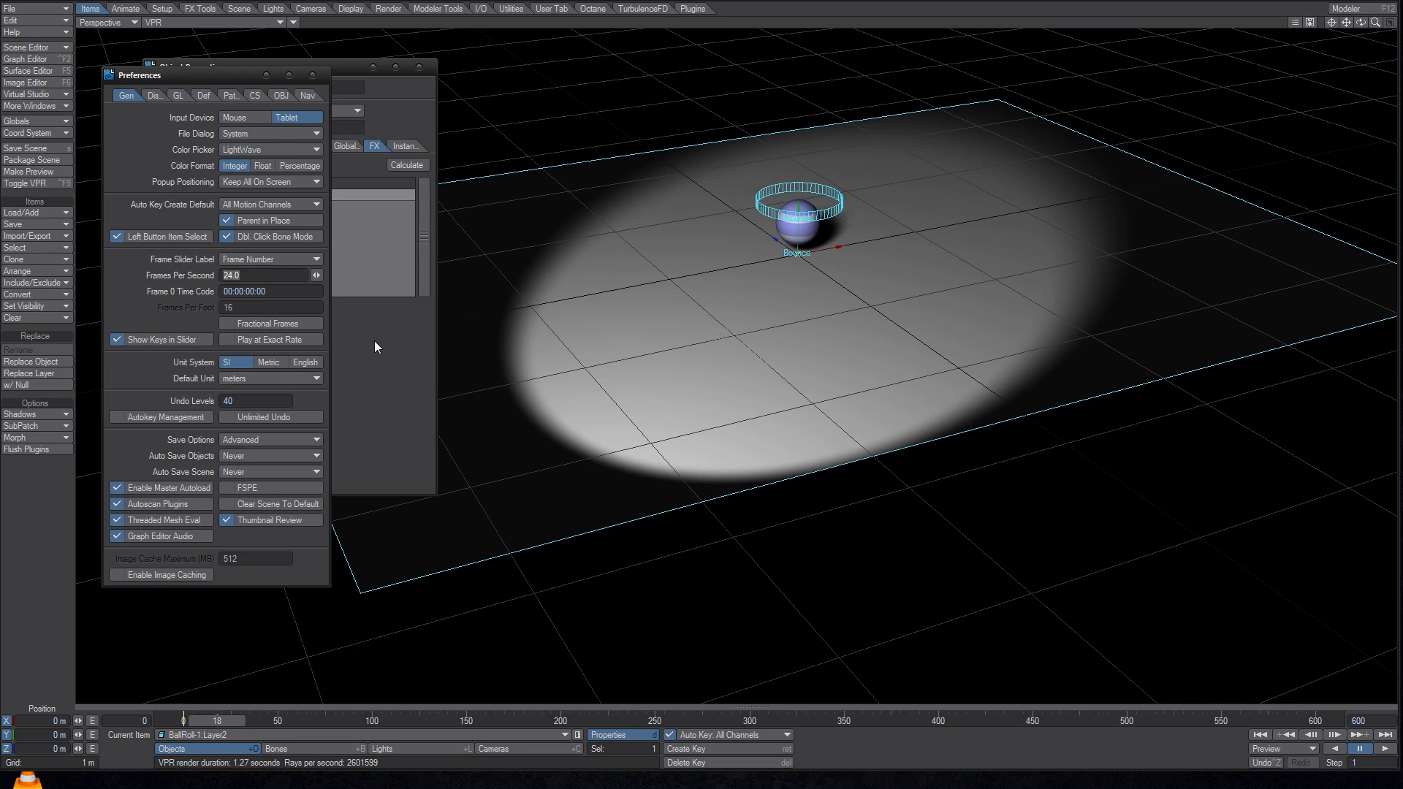
text(8)
key(Tab)
- Calculate the ball's dynamics at 8 frames per second up to about frame 160, abort, and return to frame 0
click(343, 372)
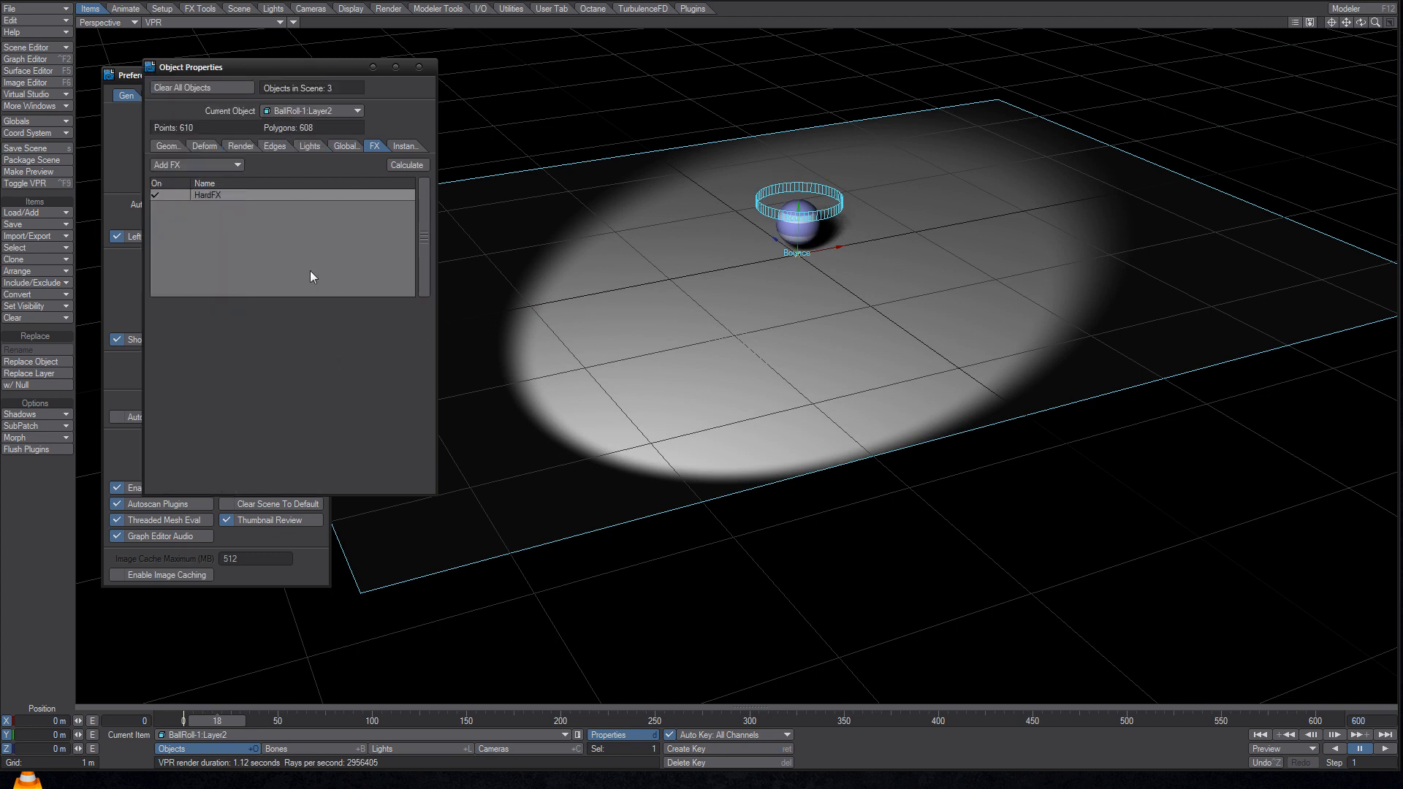
click(403, 166)
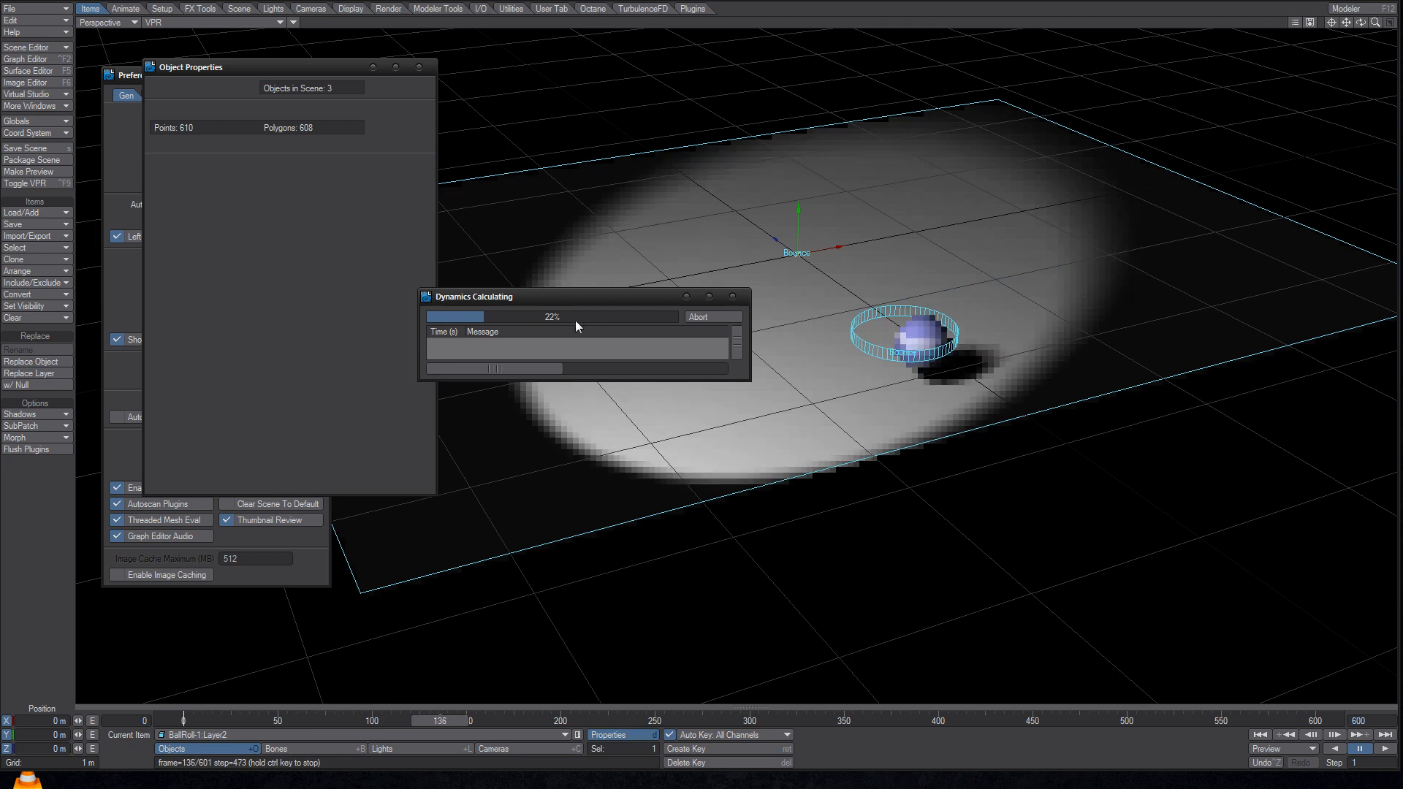
click(706, 318)
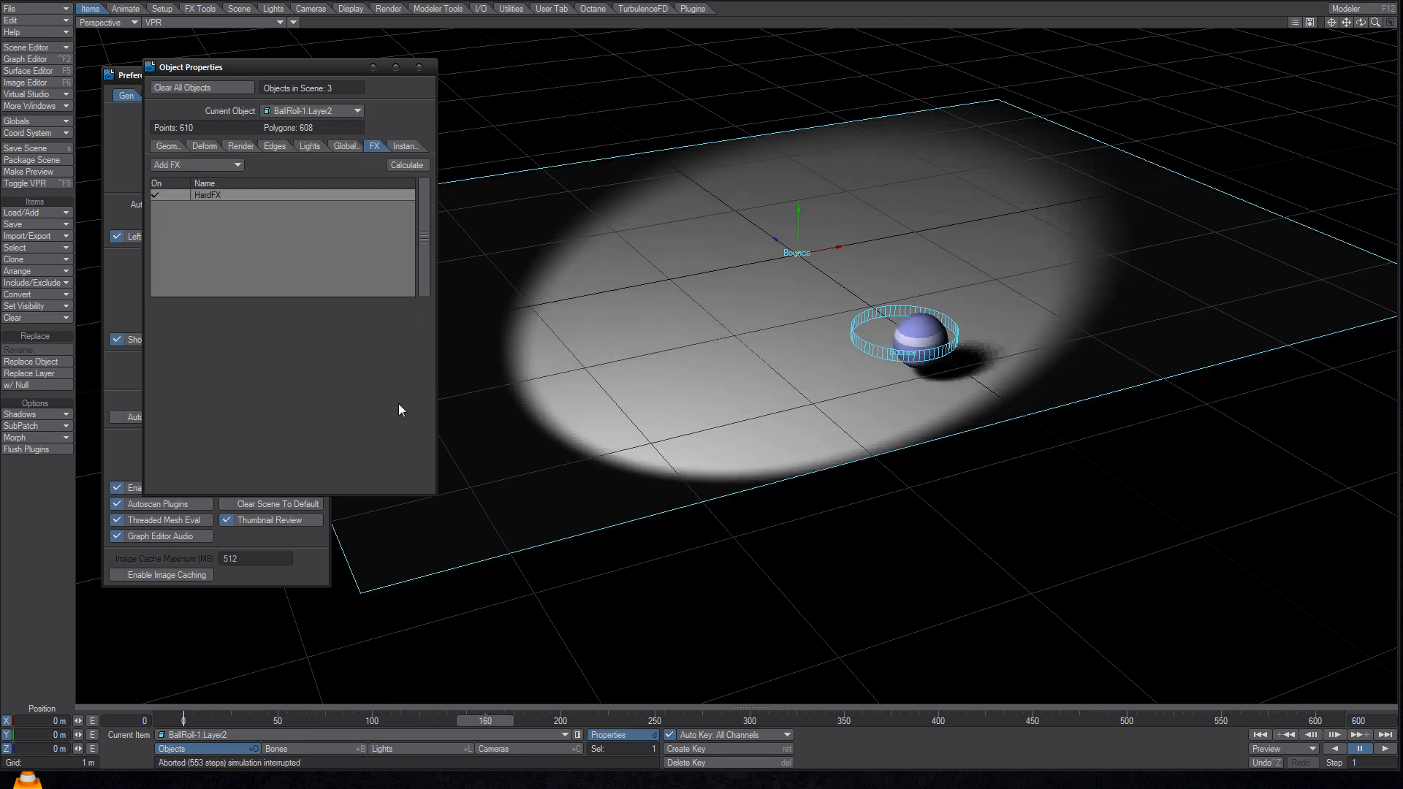
drag(486, 722, 183, 722)
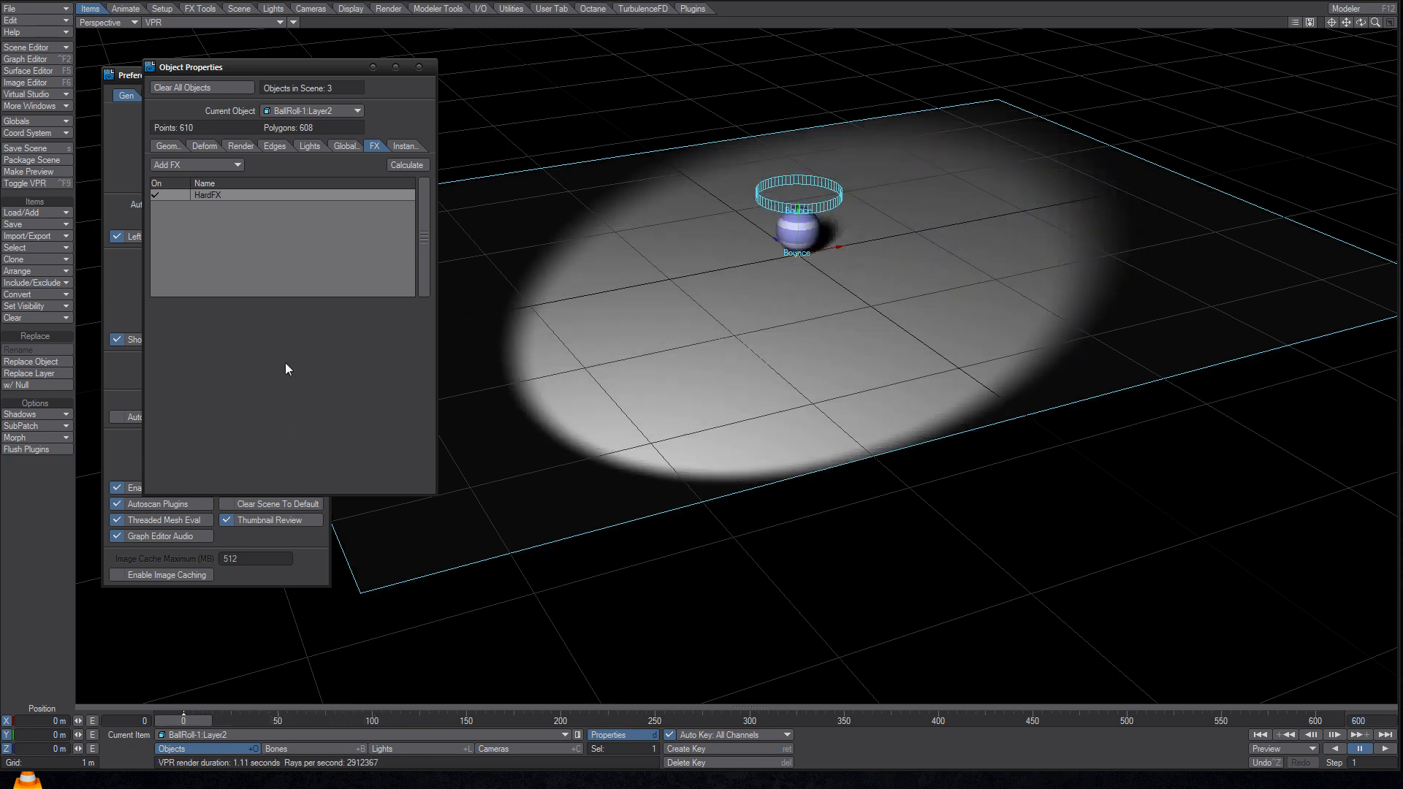
- Select BallRoll-1:Layer3, set the scene's frame rate to 24 frames per second, and return the timeline to frame 0
click(120, 294)
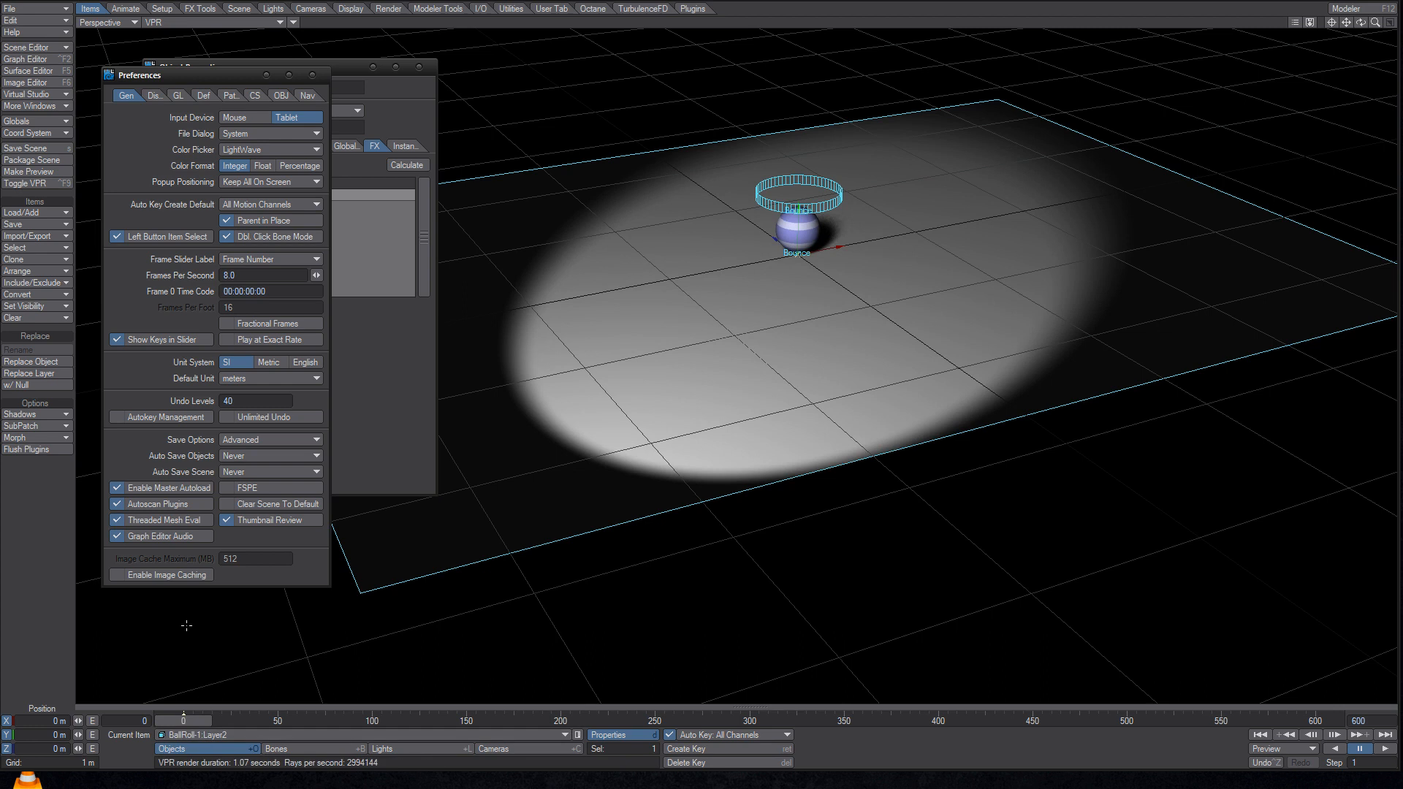
click(206, 734)
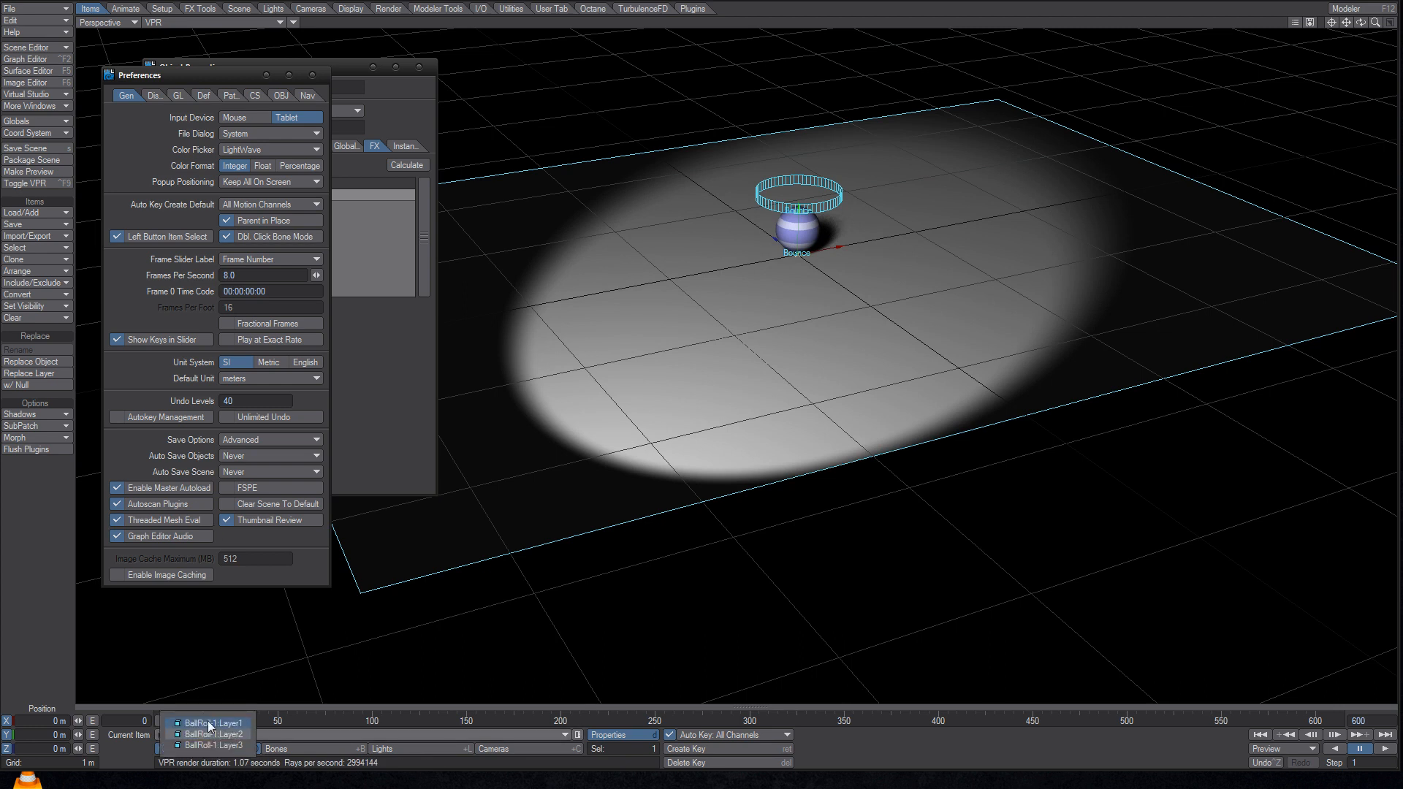
click(208, 721)
click(210, 737)
click(217, 760)
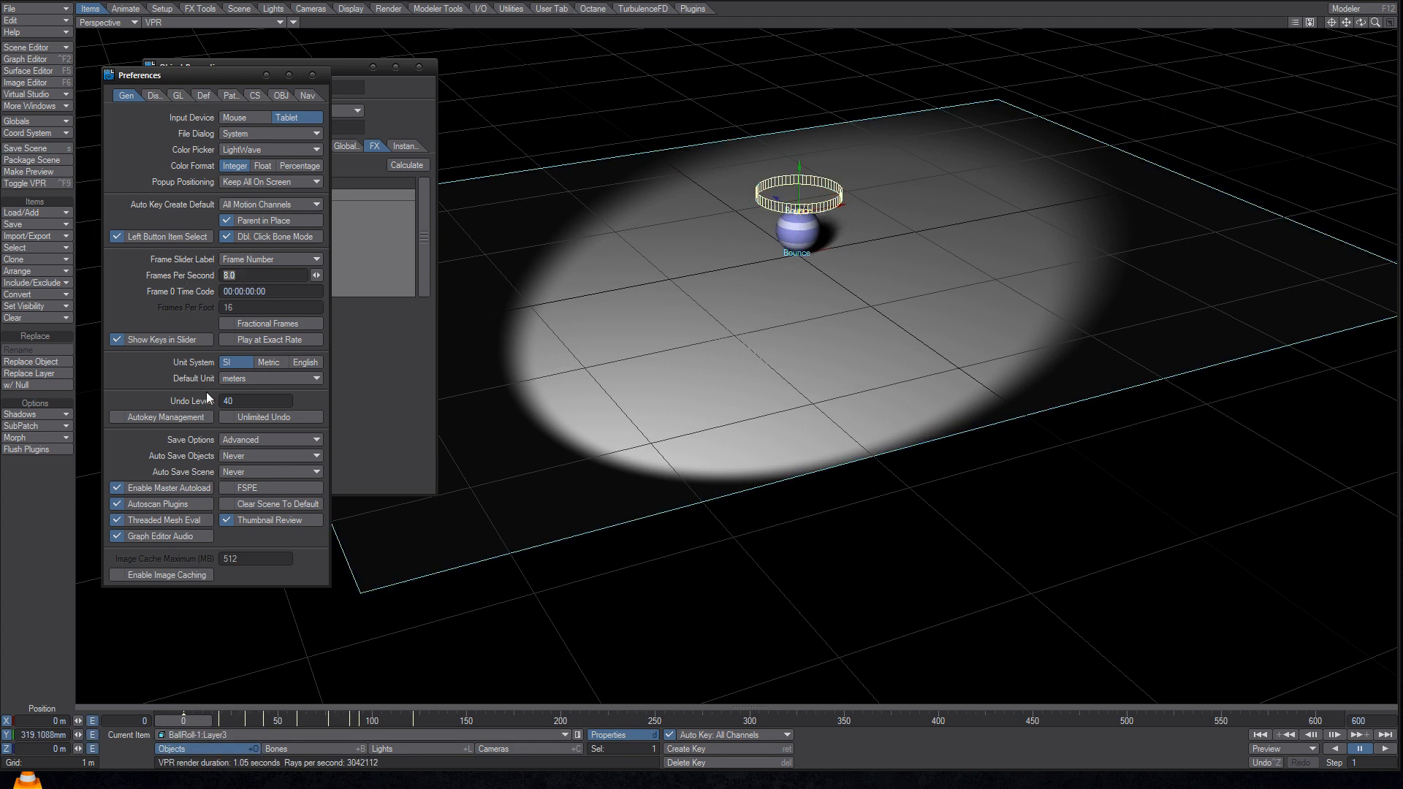
text(24)
key(Tab)
mouse_move(198, 720)
mouse_down()
mouse_move(873, 720)
mouse_move(183, 720)
mouse_up()
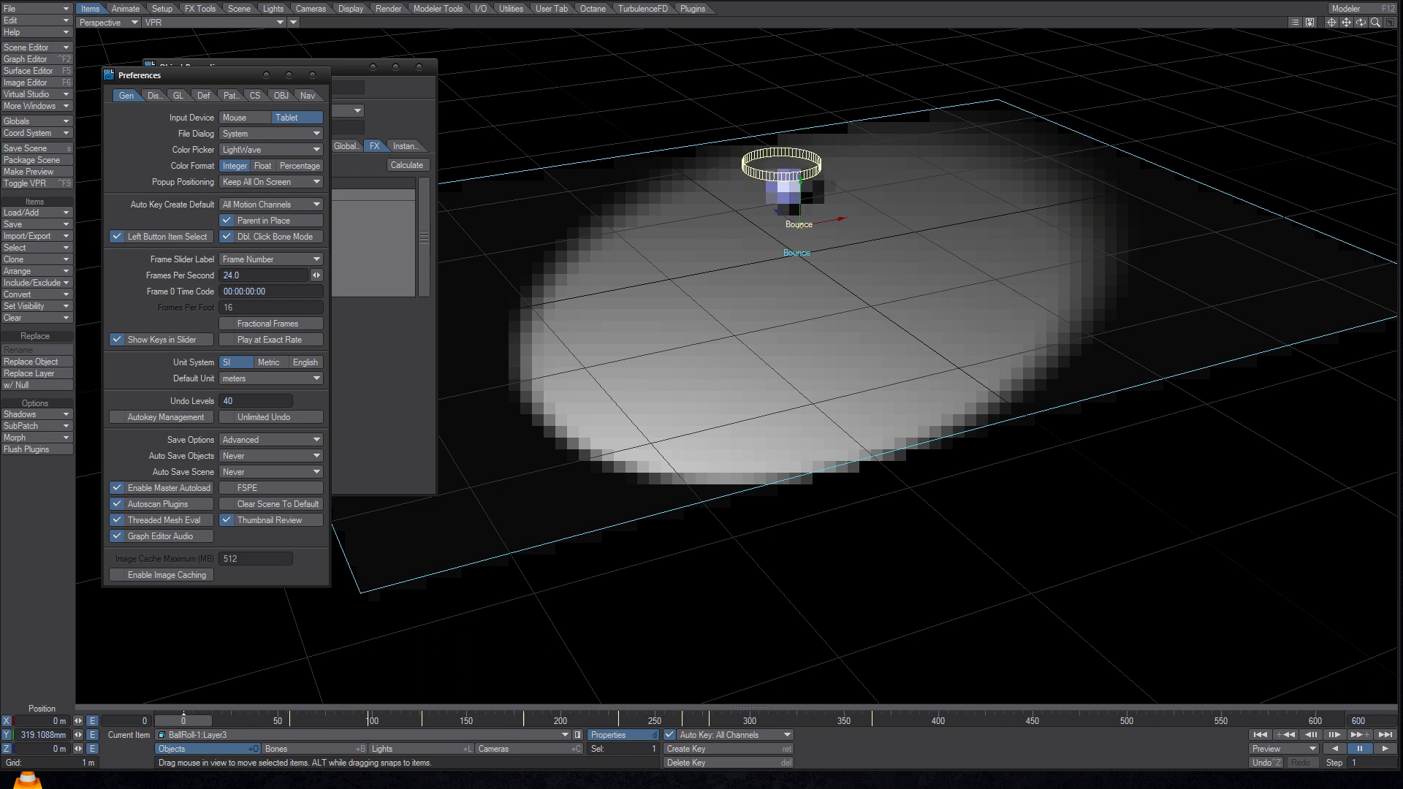
- Set the scene's frame rate to 4 frames per second, then calculate the ball's dynamics up to about frame 75 and abort
click(251, 274)
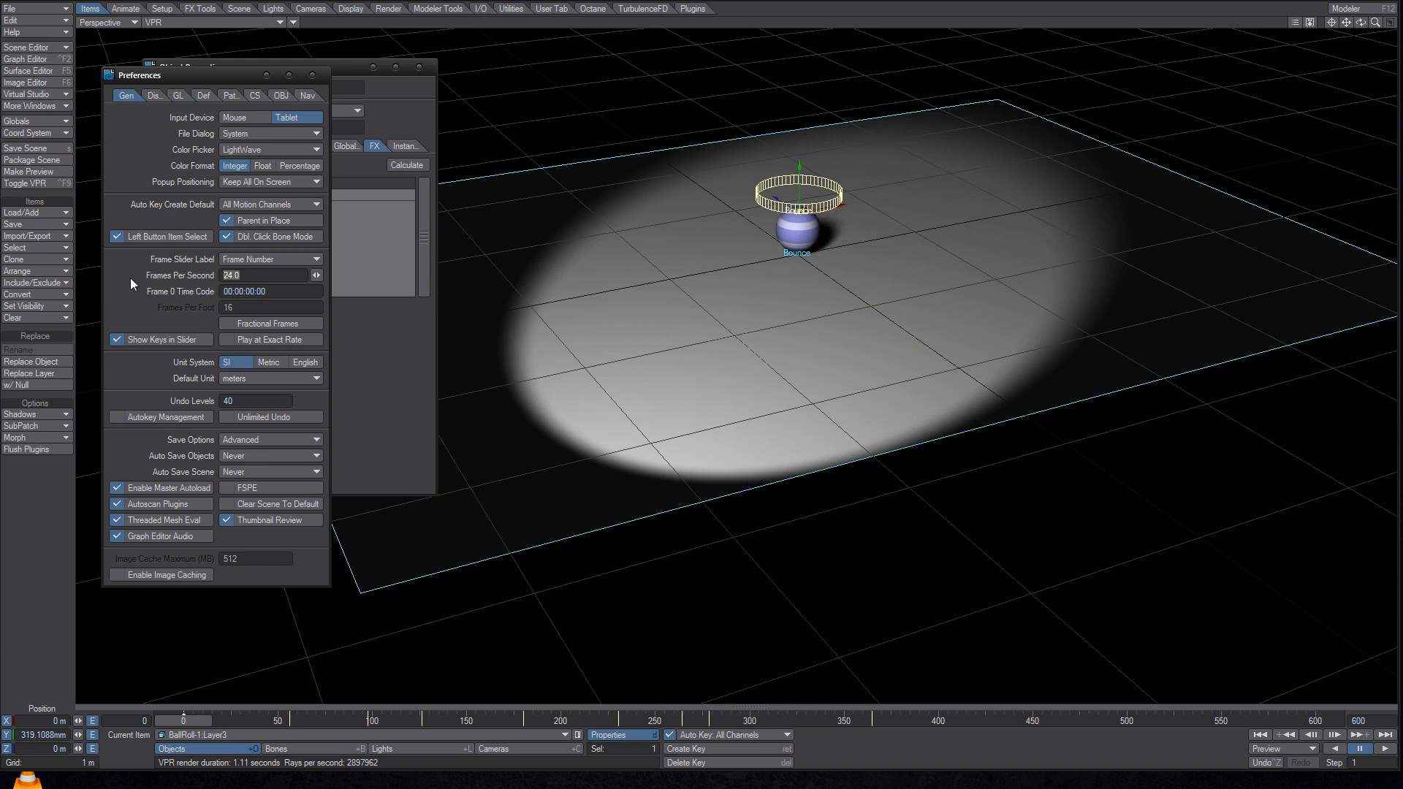
text(4)
key(Tab)
click(406, 166)
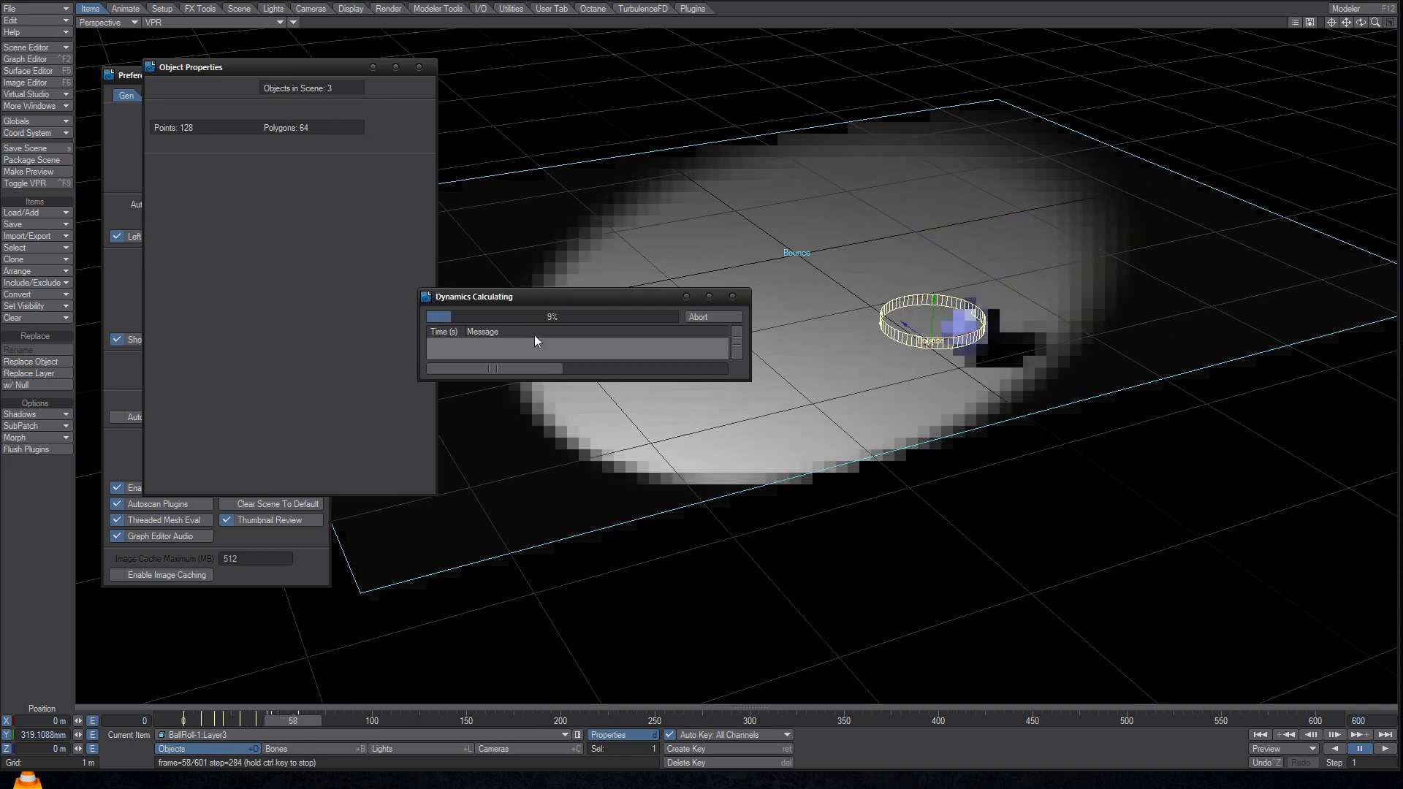
click(705, 317)
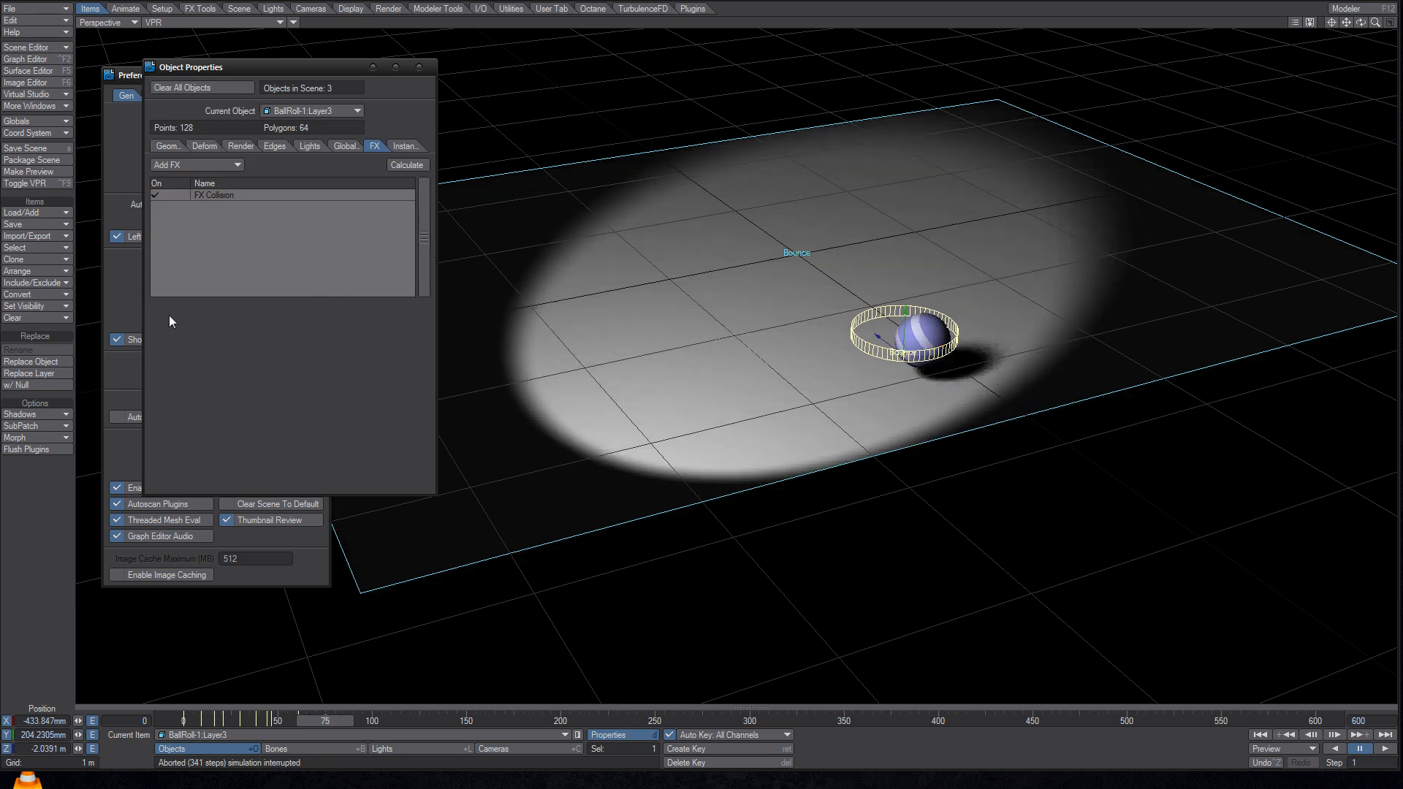
- Set the scene's frame rate to 24 frames per second in the preferences and return to the ball's object properties
click(138, 291)
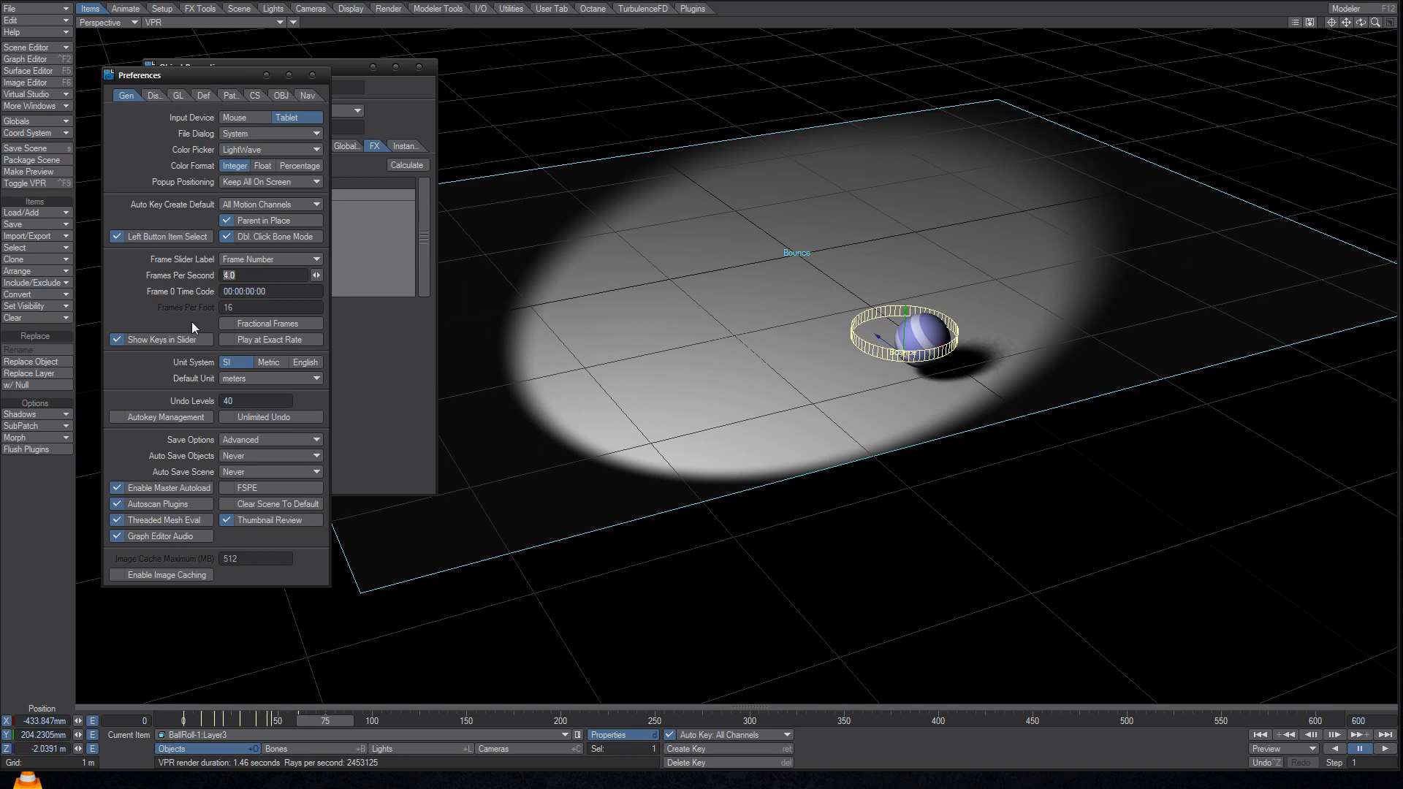
text(2)
key(Tab)
click(367, 349)
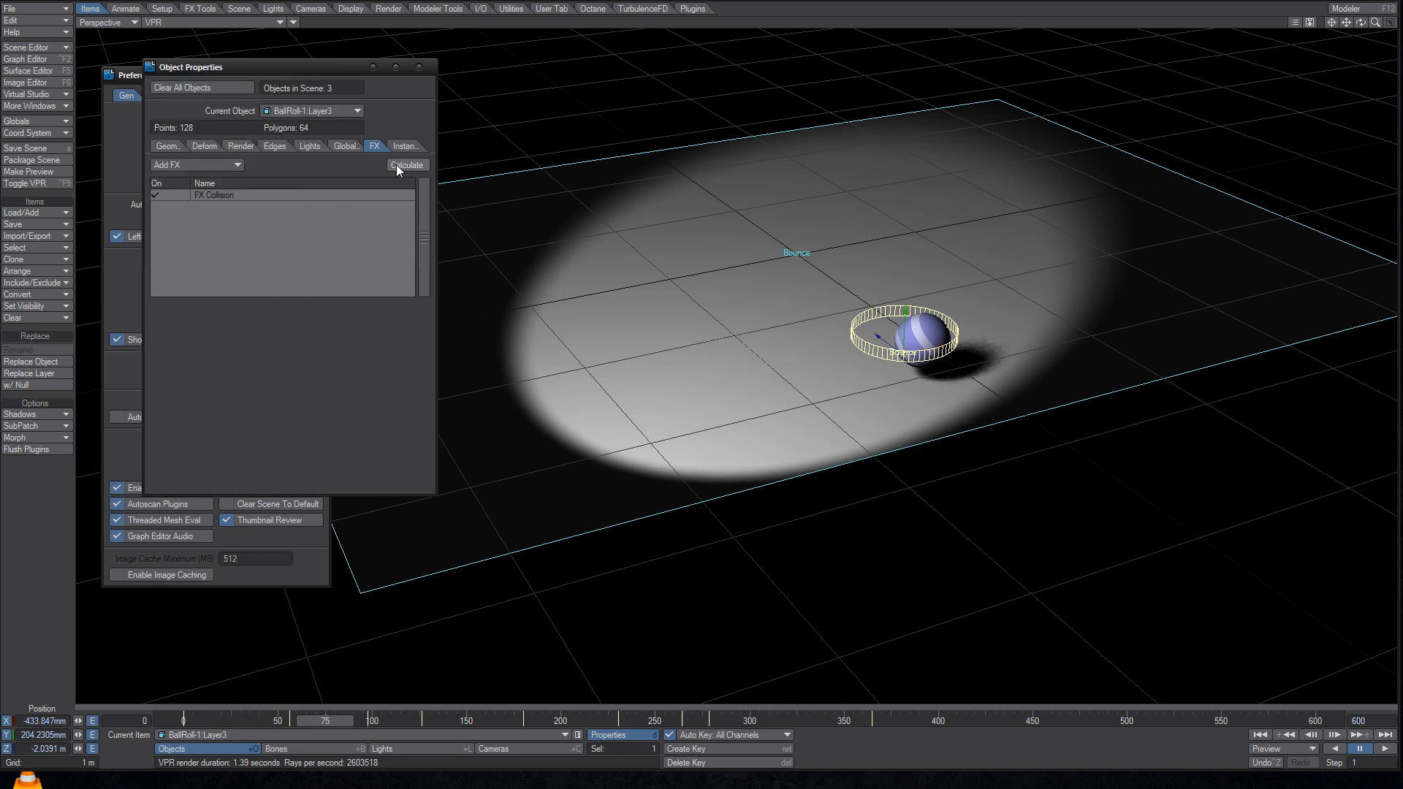
click(130, 281)
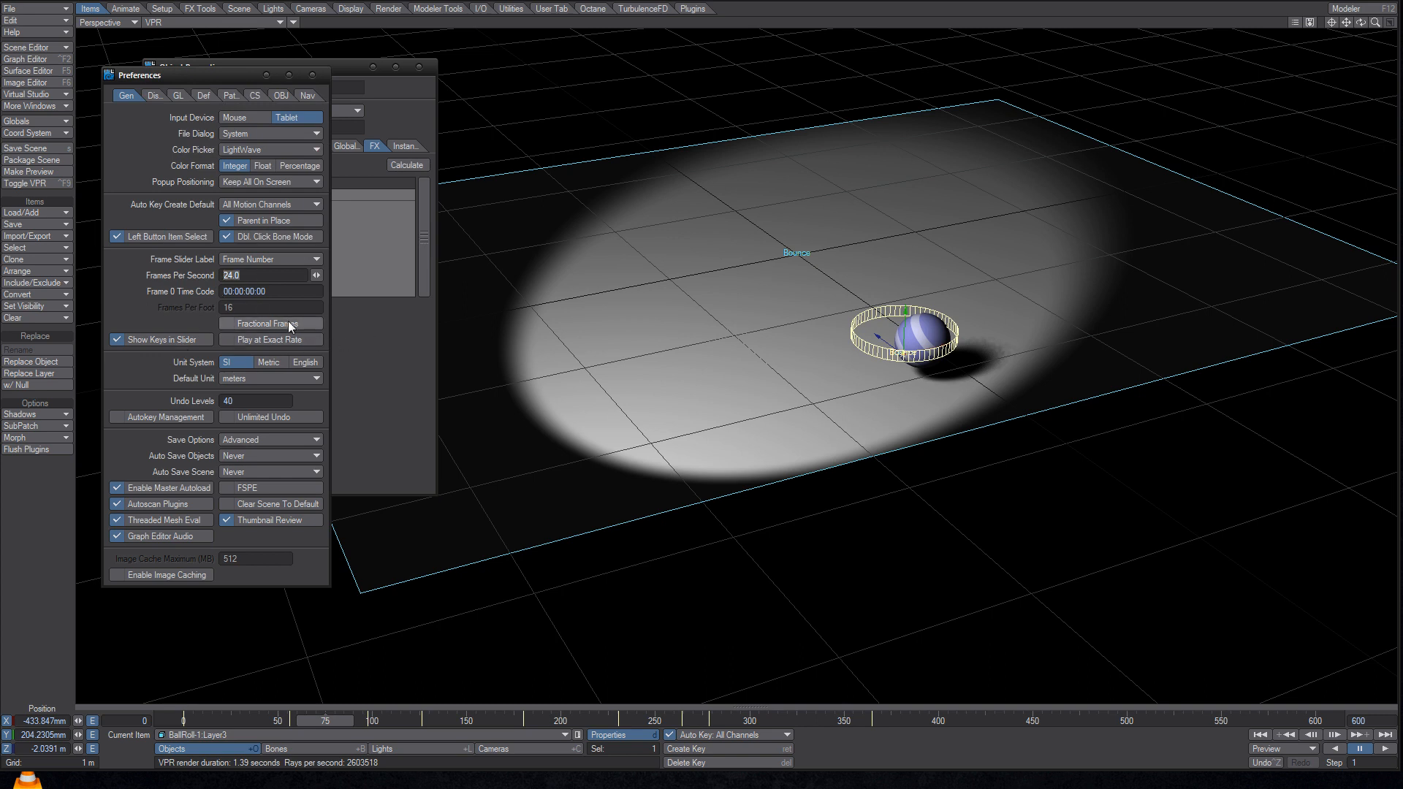
click(368, 321)
- Move the Object Properties and Preferences windows slightly higher in the workspace
drag(278, 67, 300, 50)
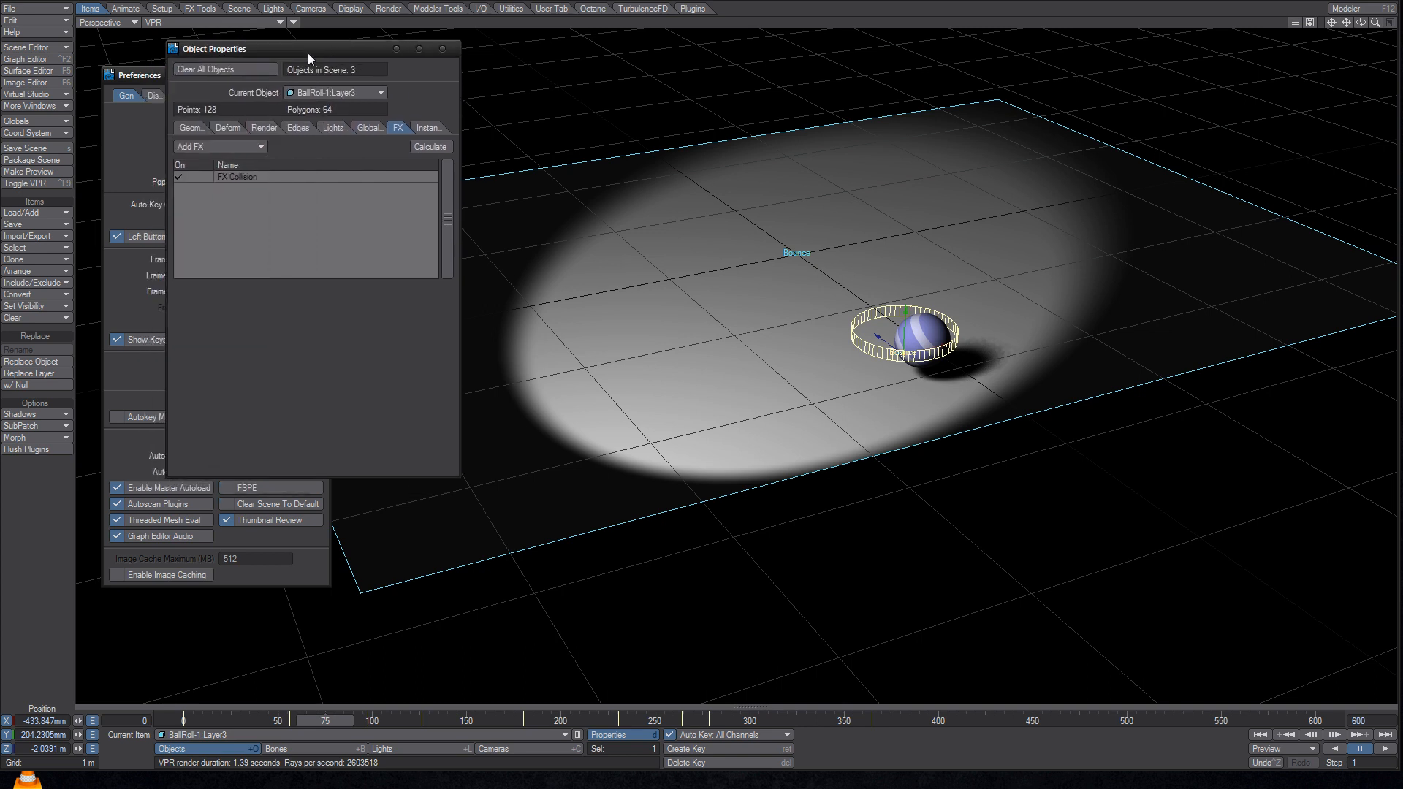
click(146, 76)
drag(146, 76, 146, 63)
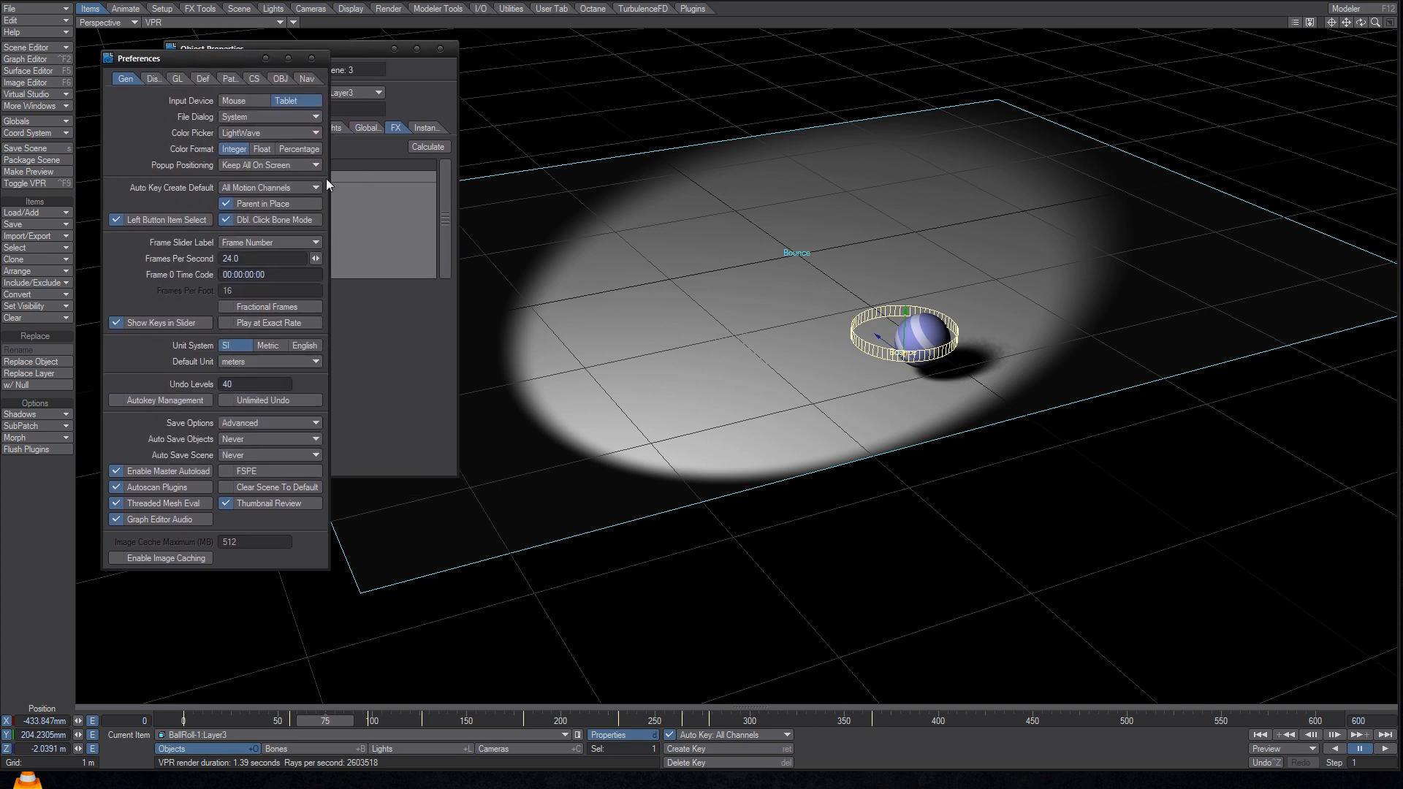
click(383, 325)
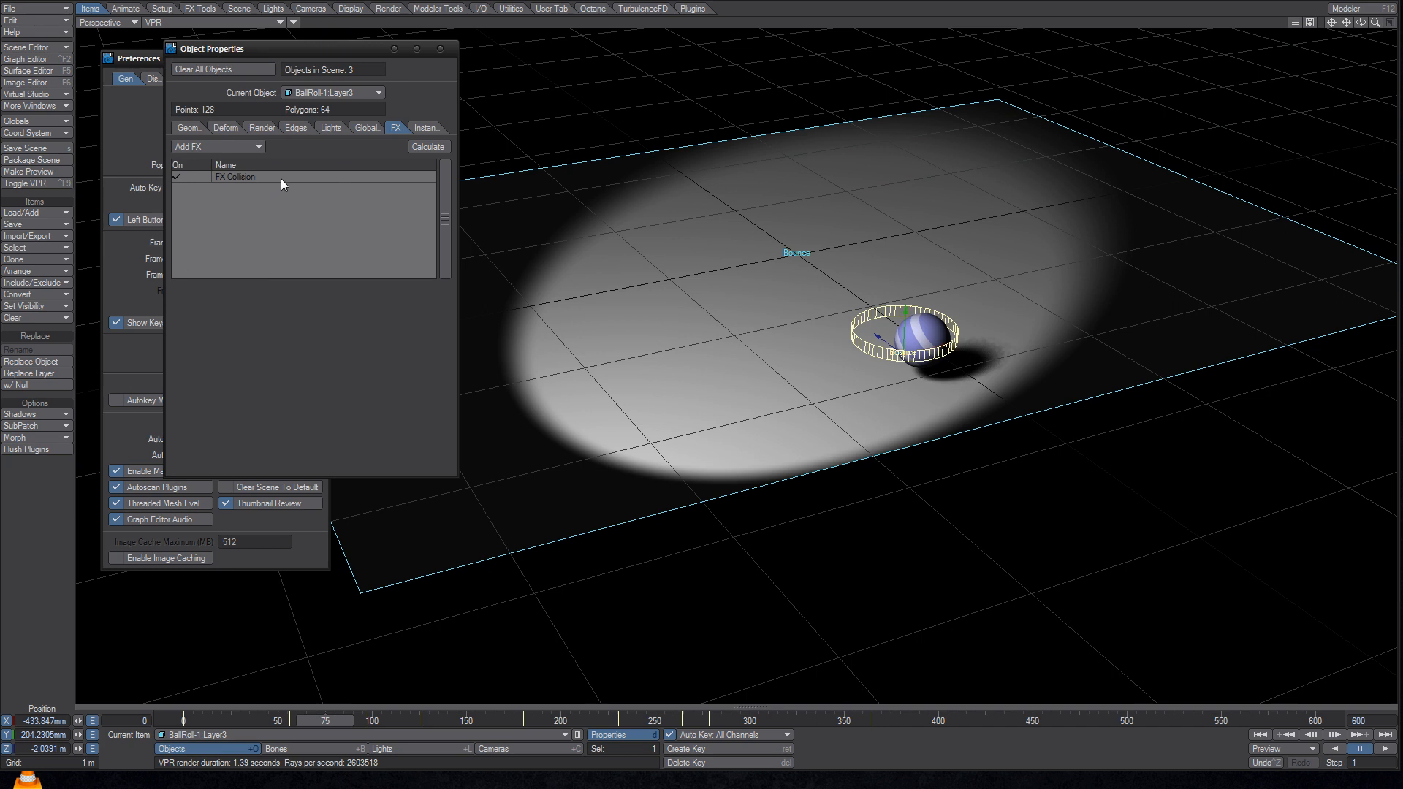
click(134, 135)
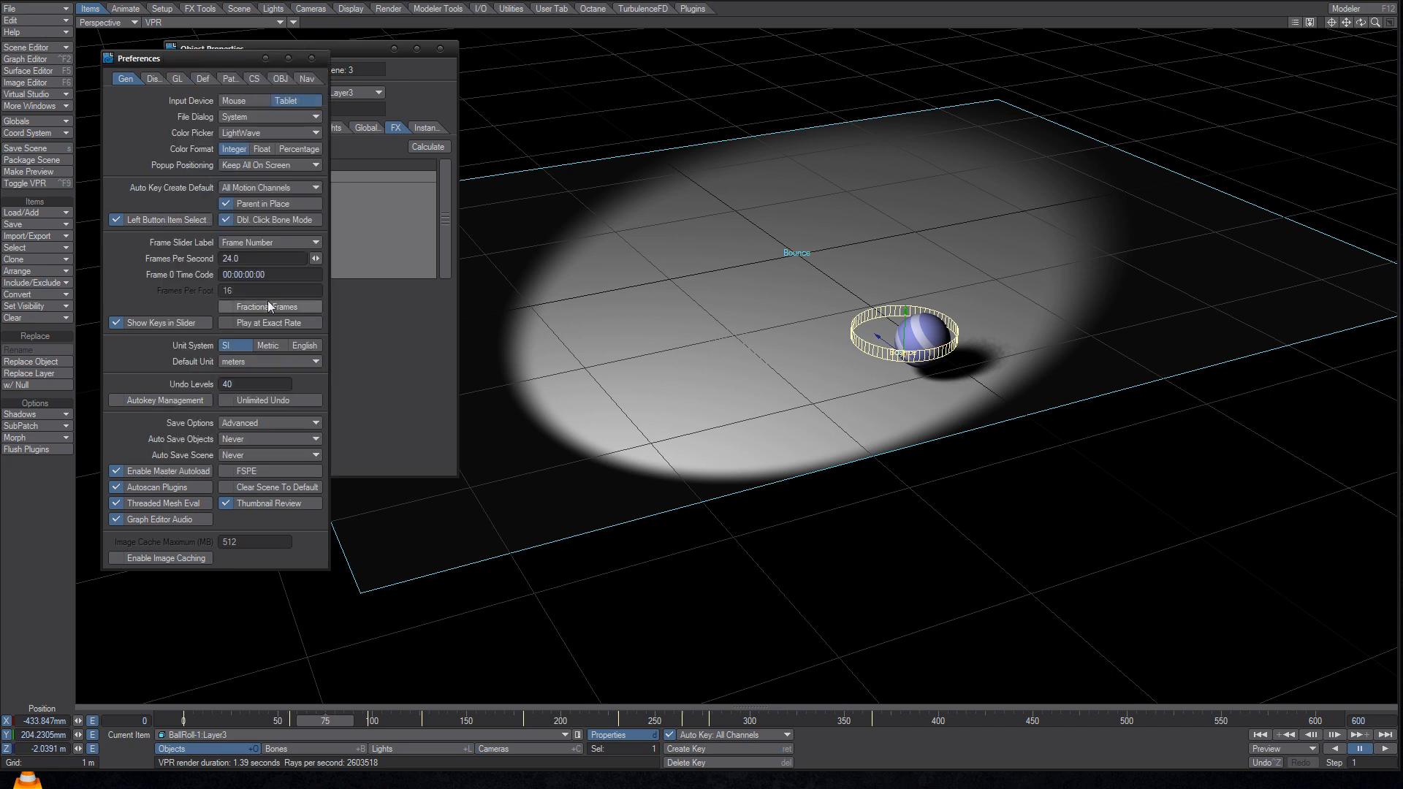
click(375, 336)
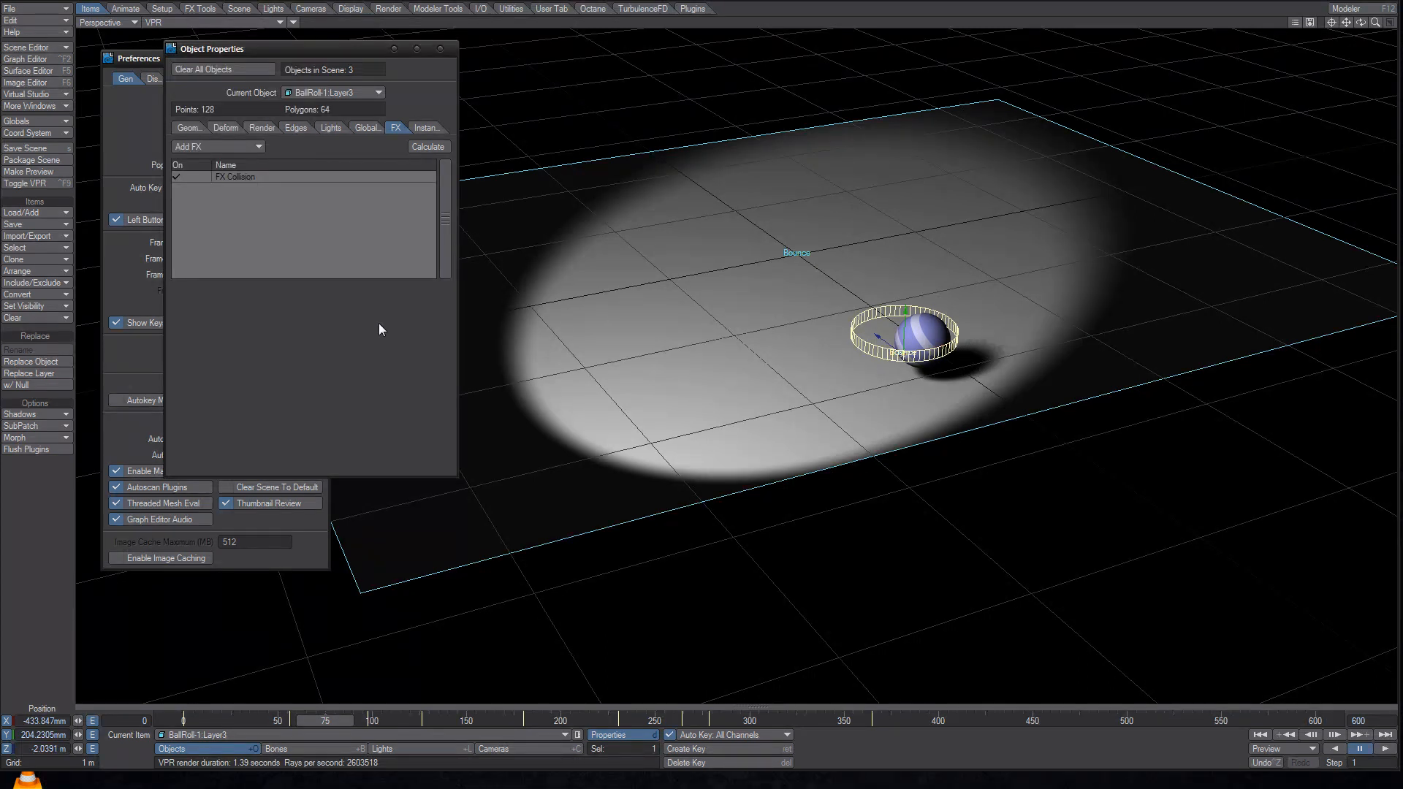